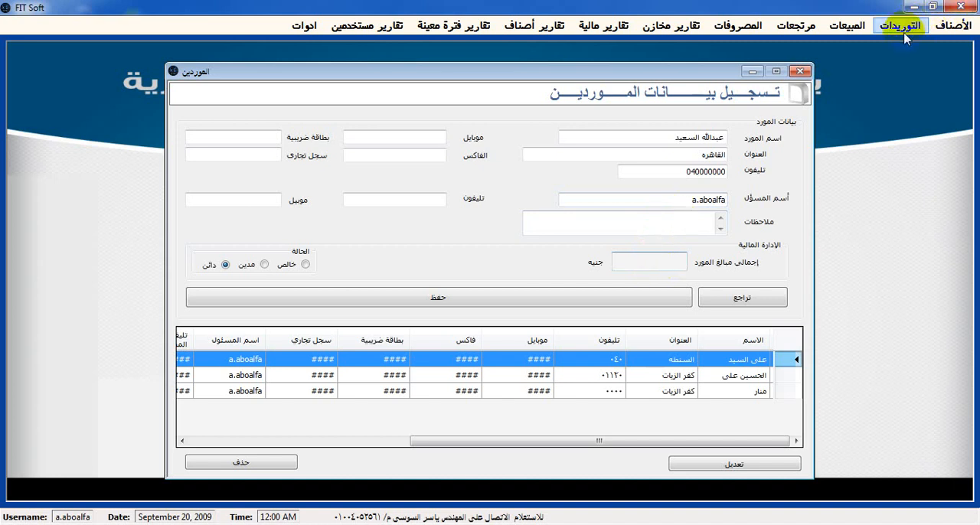
# Enter 70000 as the new supplier's total amount, keep the status دائن, and save the supplier record
pyautogui.click(649, 265)
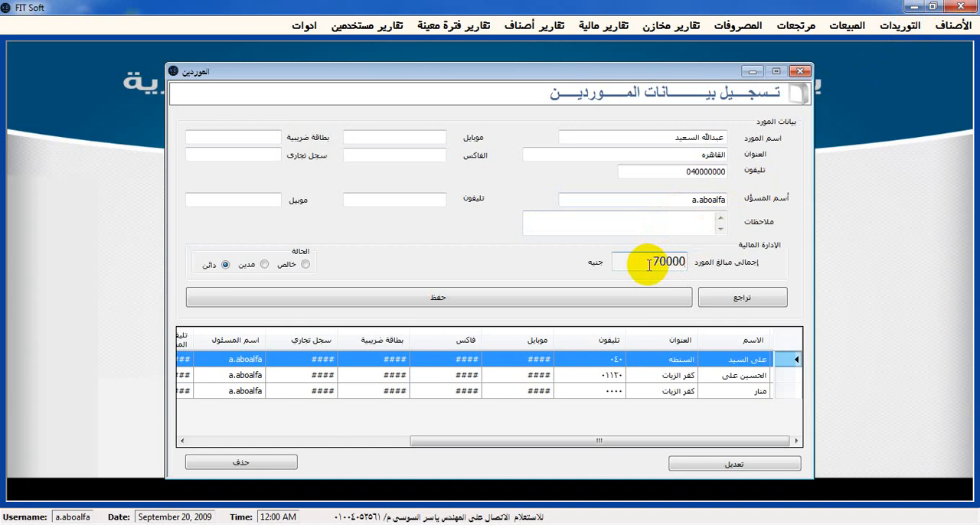
pyautogui.click(426, 136)
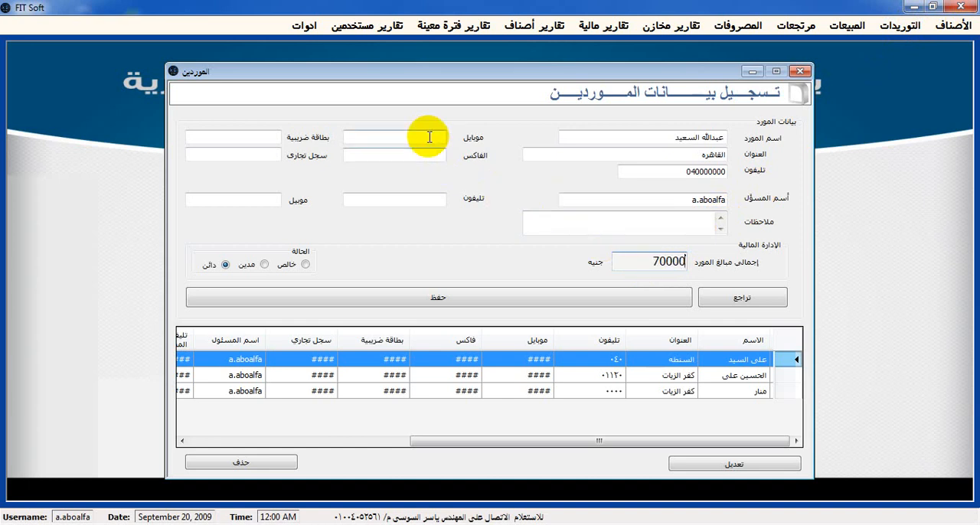
pyautogui.click(268, 135)
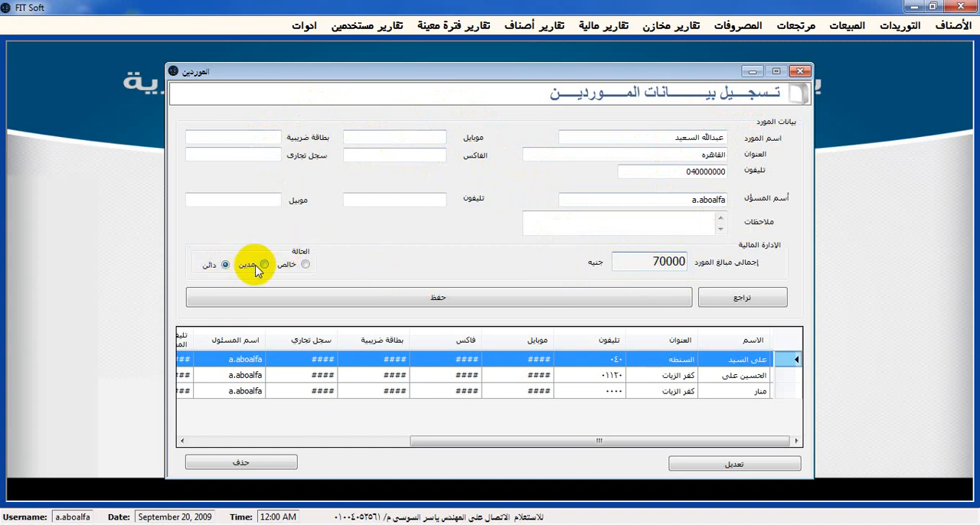
pyautogui.click(321, 296)
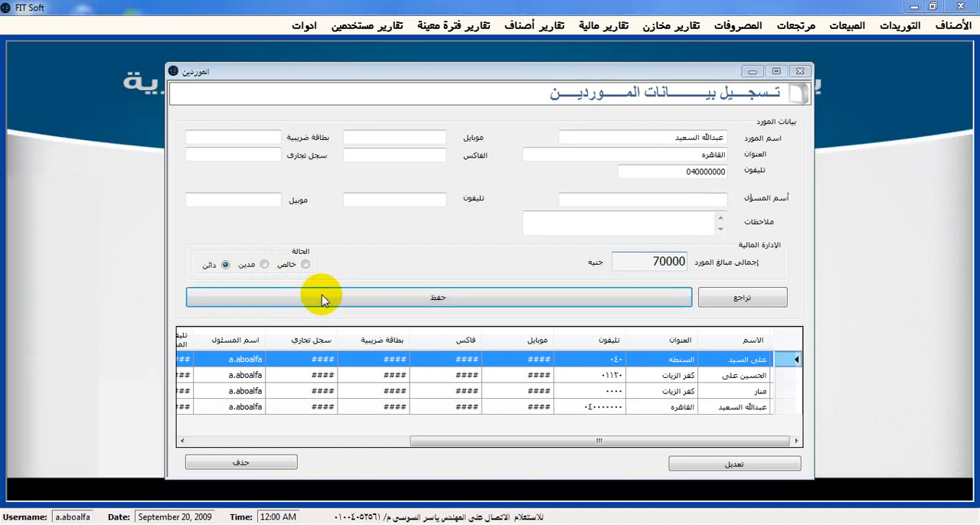
pyautogui.click(496, 319)
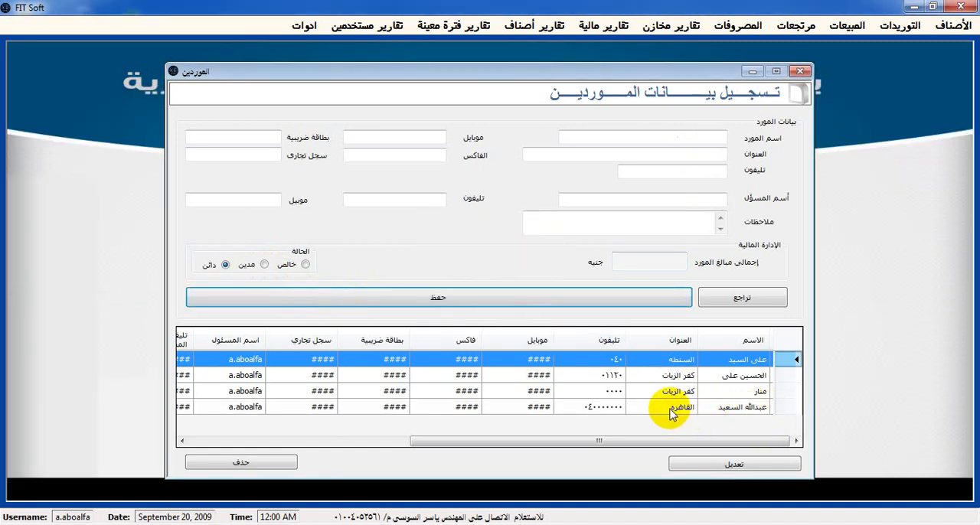
# Try to save a different address for the first supplier in the list
pyautogui.moveTo(442, 443); pyautogui.dragTo(284, 434)
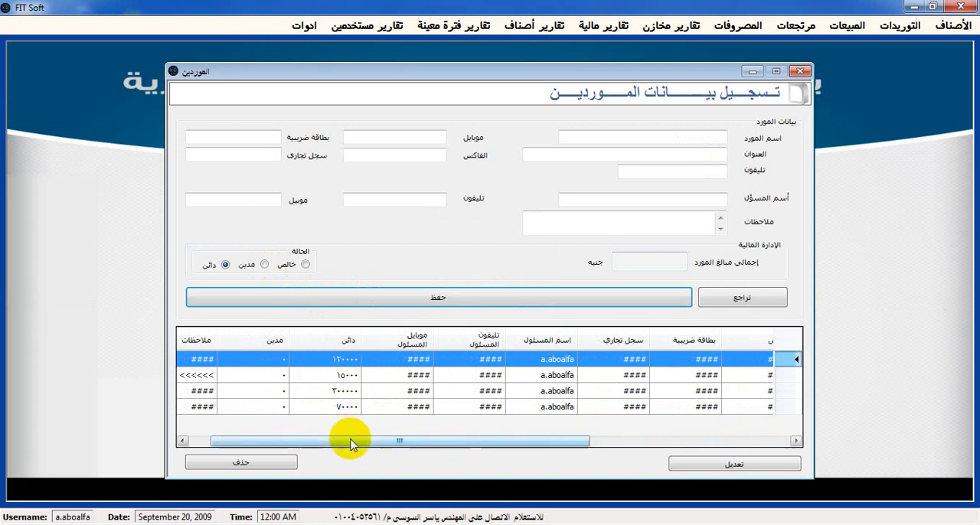
pyautogui.moveTo(306, 441); pyautogui.dragTo(285, 441)
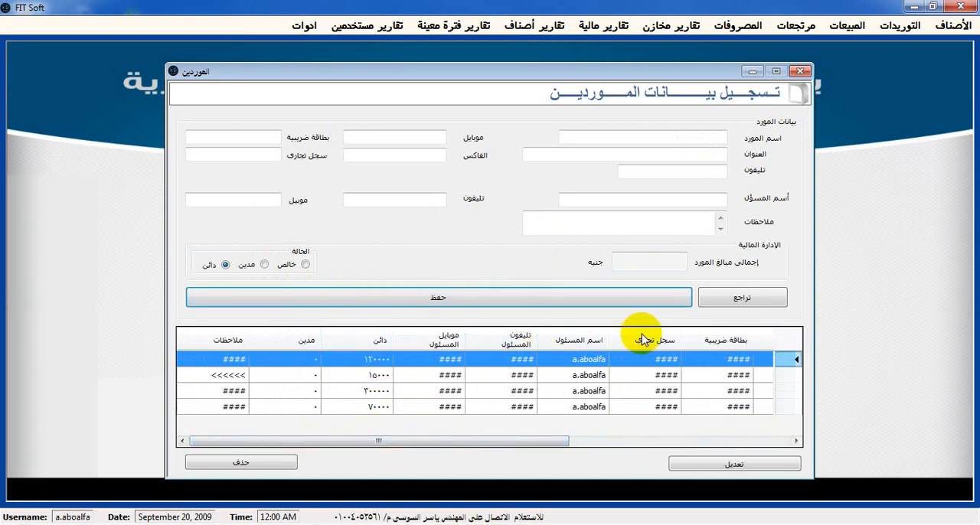
pyautogui.moveTo(501, 436); pyautogui.dragTo(714, 442)
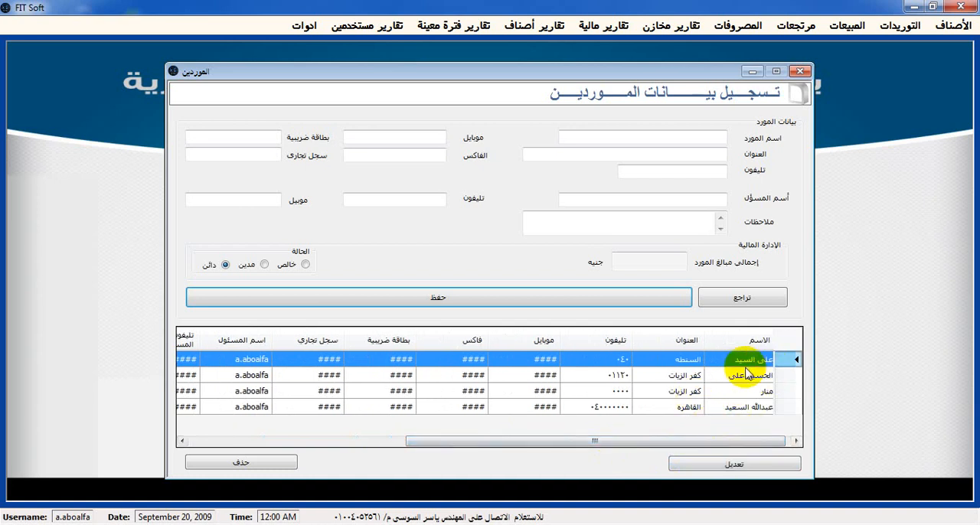
pyautogui.click(754, 464)
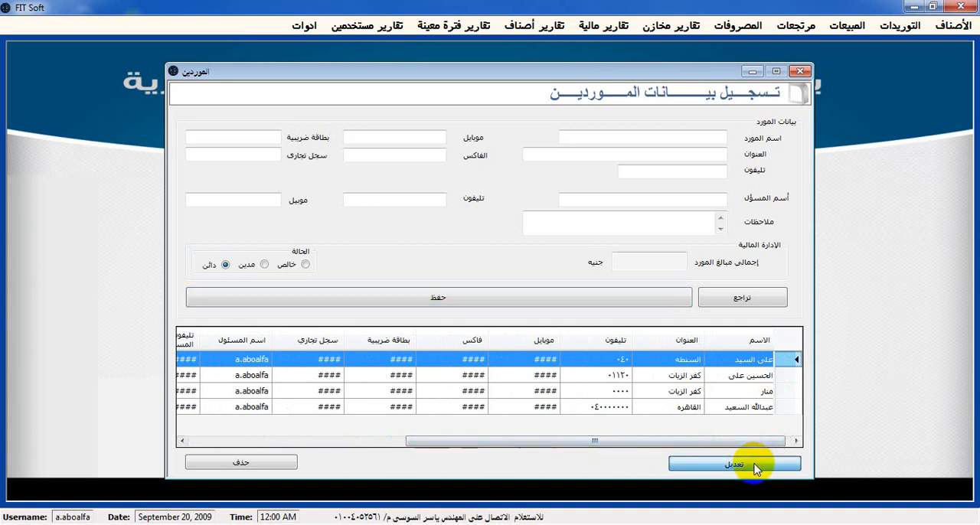
pyautogui.click(680, 157)
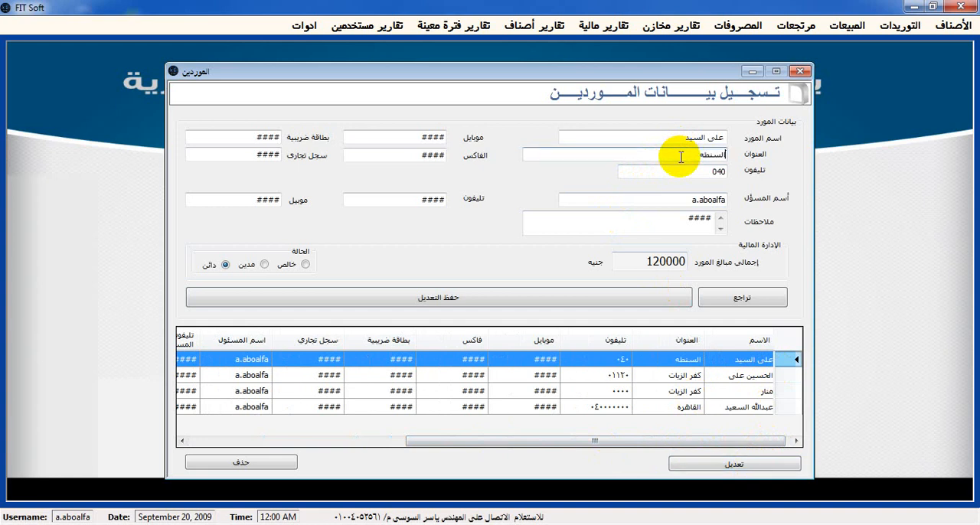
pyautogui.doubleClick(681, 157)
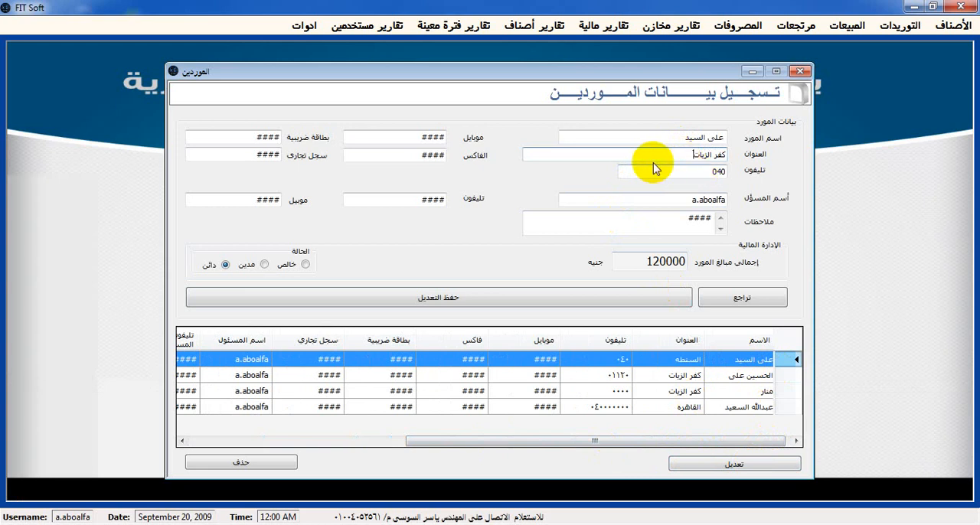
pyautogui.click(608, 297)
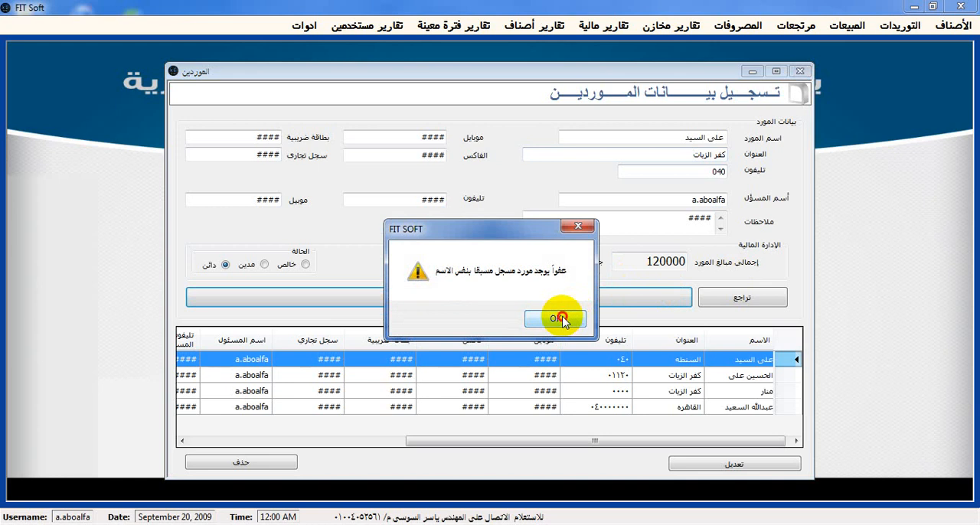
pyautogui.click(561, 319)
# Replace the first supplier's name with a different full name and save the modification
pyautogui.click(656, 132)
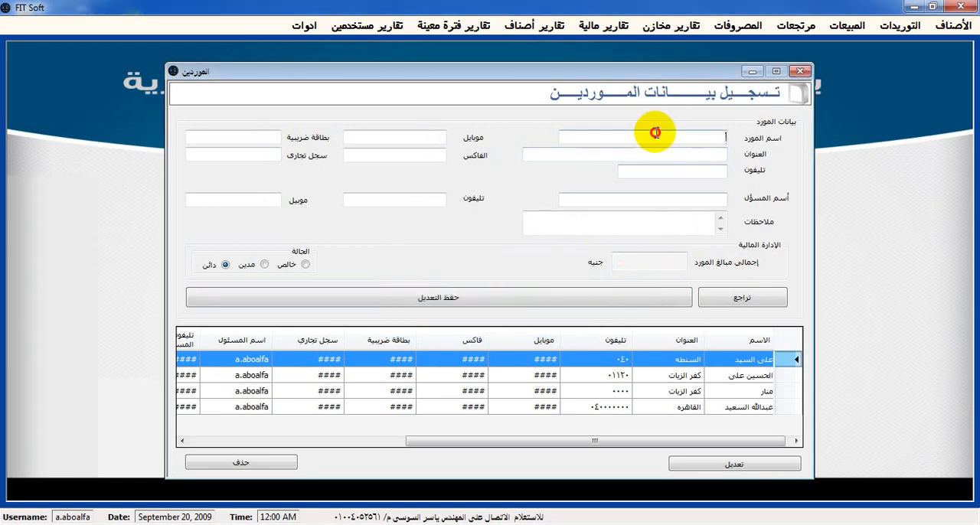
pyautogui.click(699, 365)
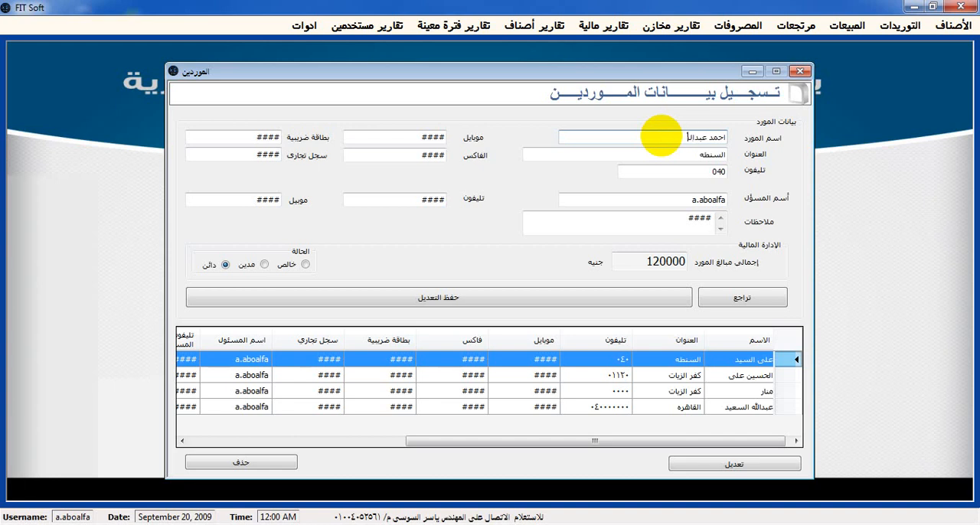
pyautogui.click(634, 299)
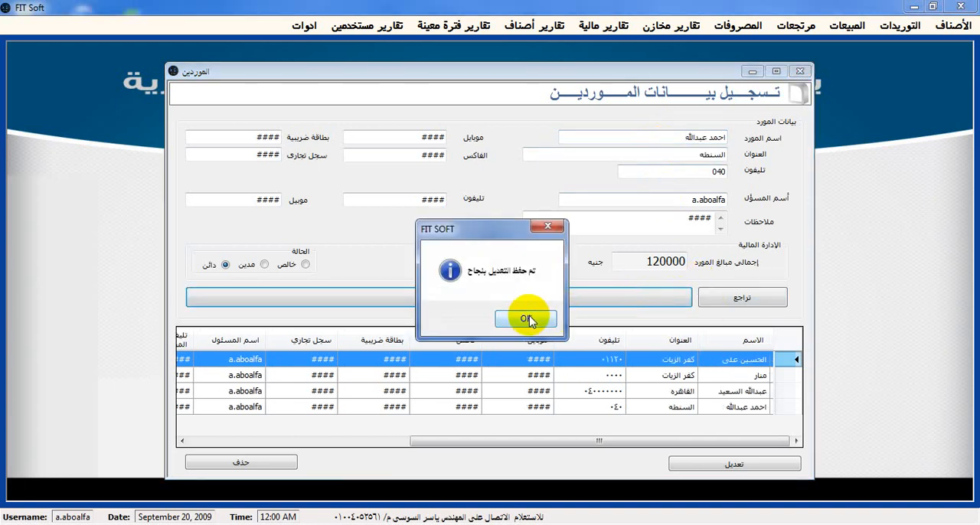
pyautogui.click(528, 318)
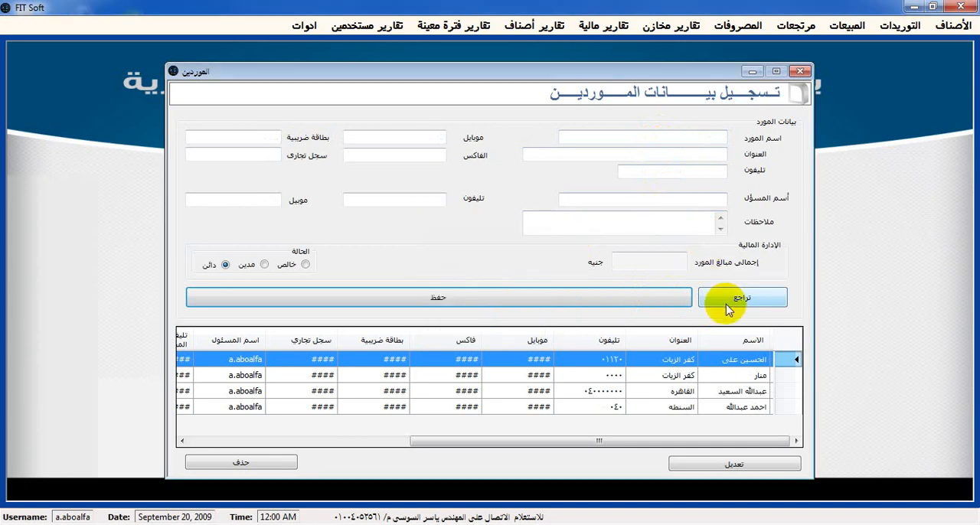
# Delete the renamed supplier in the last row of the list and close the suppliers form
pyautogui.click(687, 411)
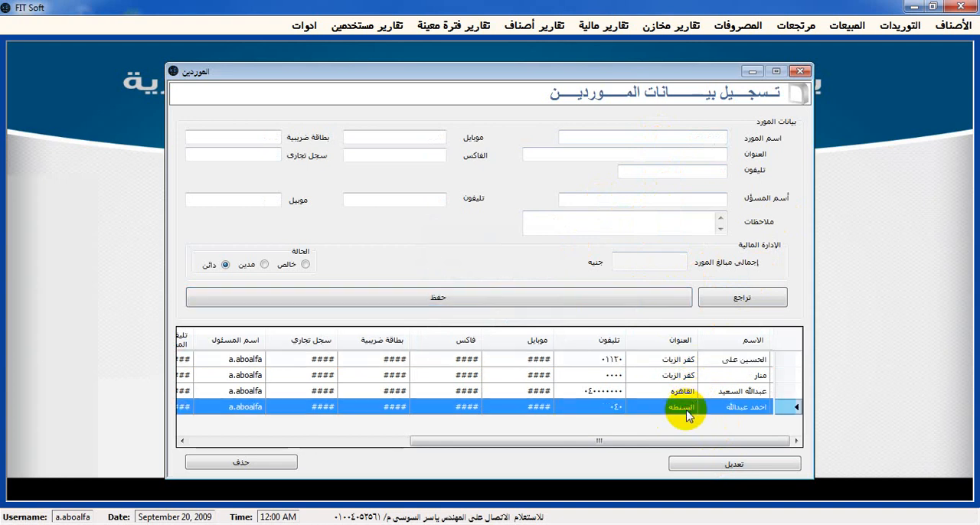
pyautogui.click(286, 464)
pyautogui.click(470, 320)
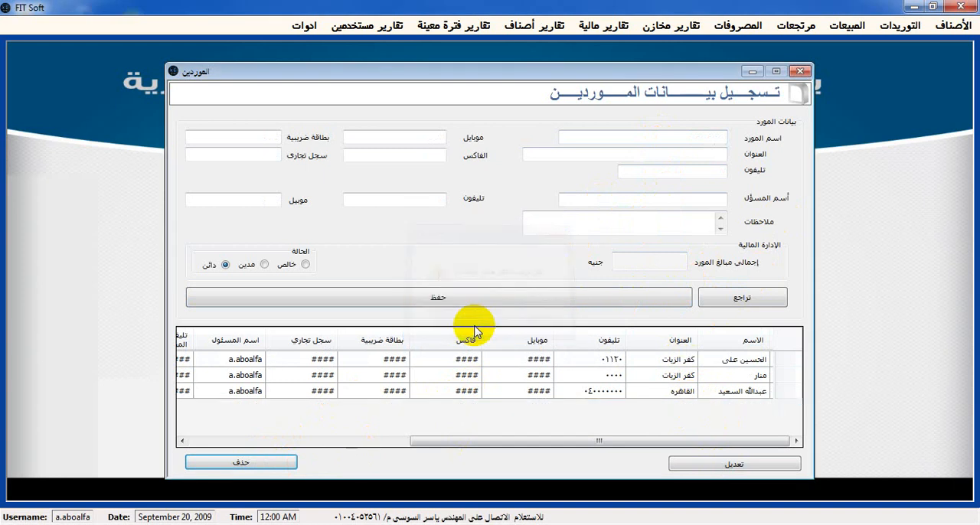
pyautogui.click(800, 71)
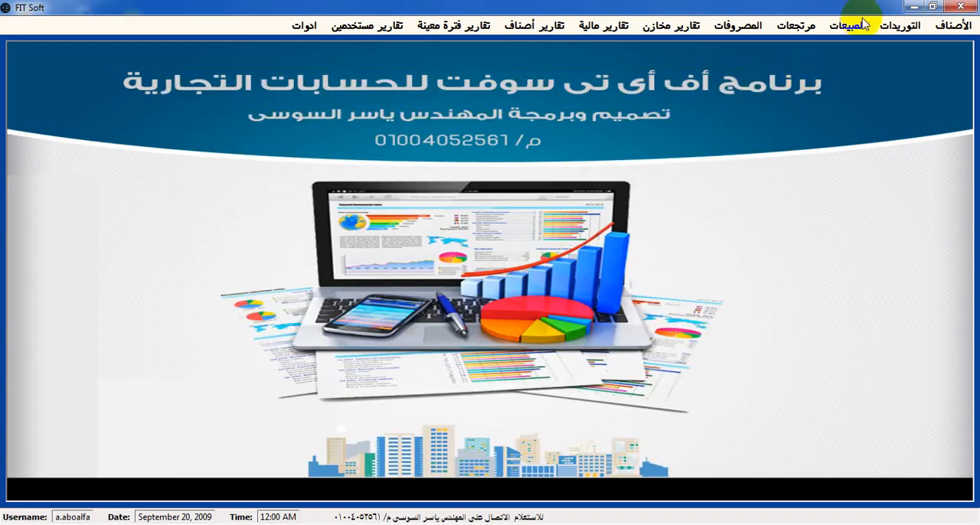
# Start a new supply operation (إجراء عملية توريد) and assign the third listed supplier to the invoice
pyautogui.click(900, 28)
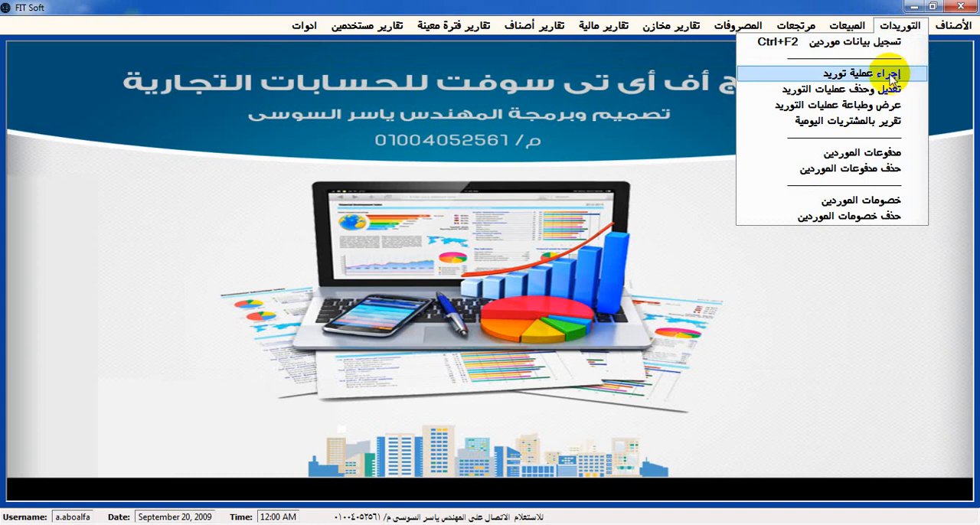
pyautogui.click(871, 72)
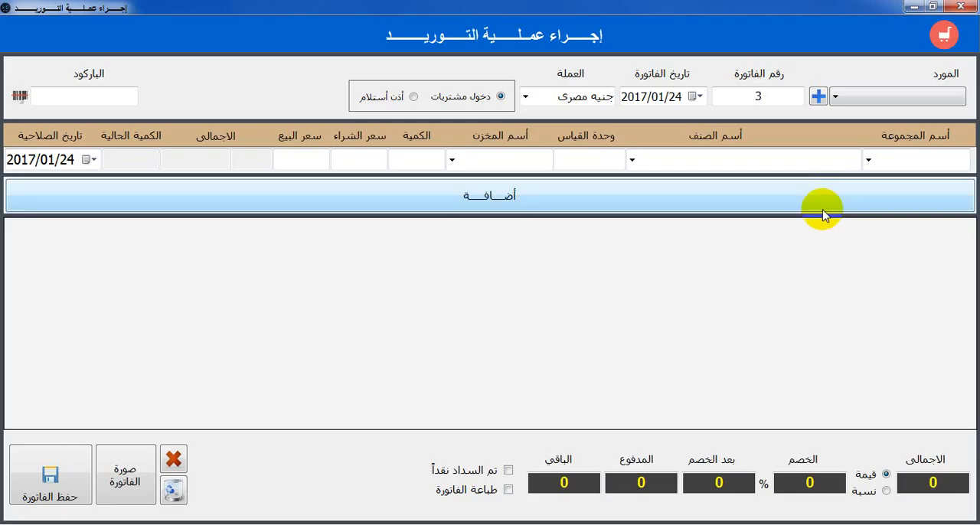
pyautogui.click(836, 98)
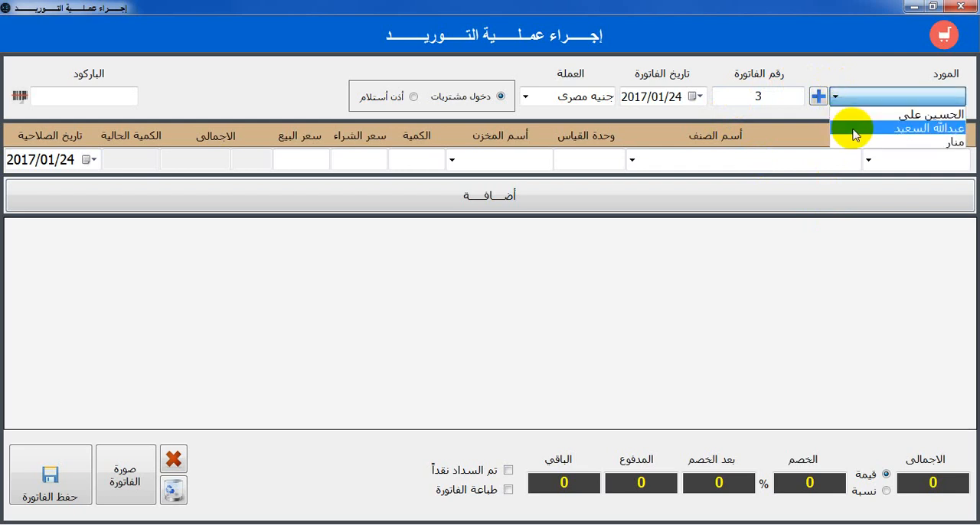
pyautogui.click(869, 143)
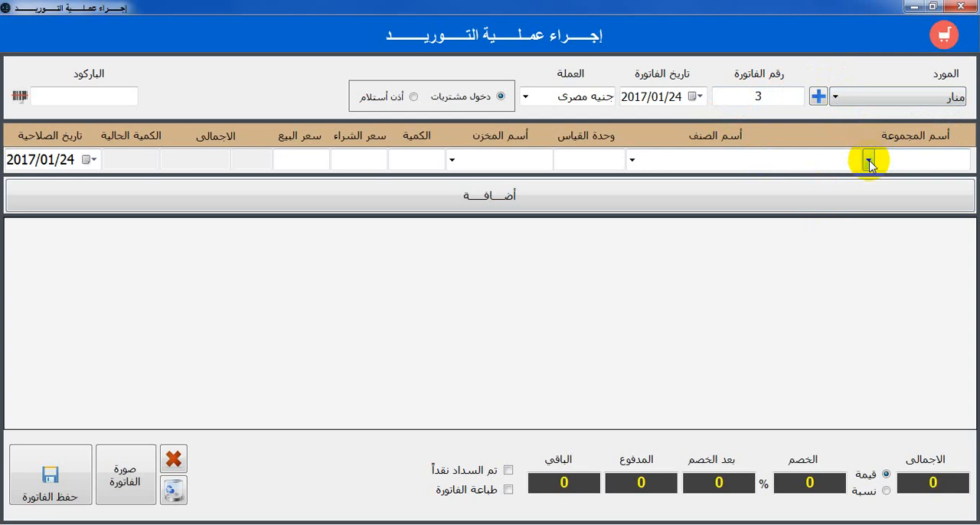
# Choose group SAMSUNG, item S3 and warehouse مخزن كفر الزيات for the first invoice line
pyautogui.click(869, 161)
pyautogui.click(881, 227)
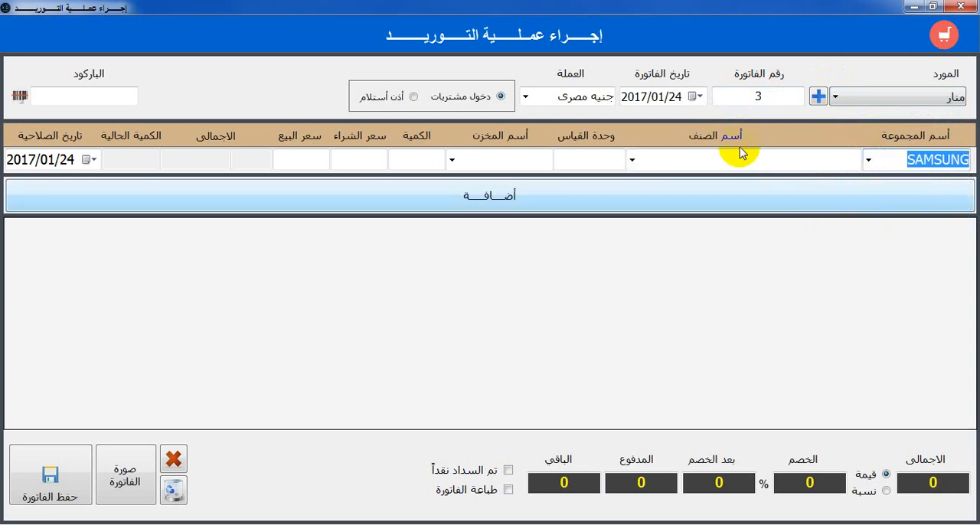
pyautogui.click(632, 159)
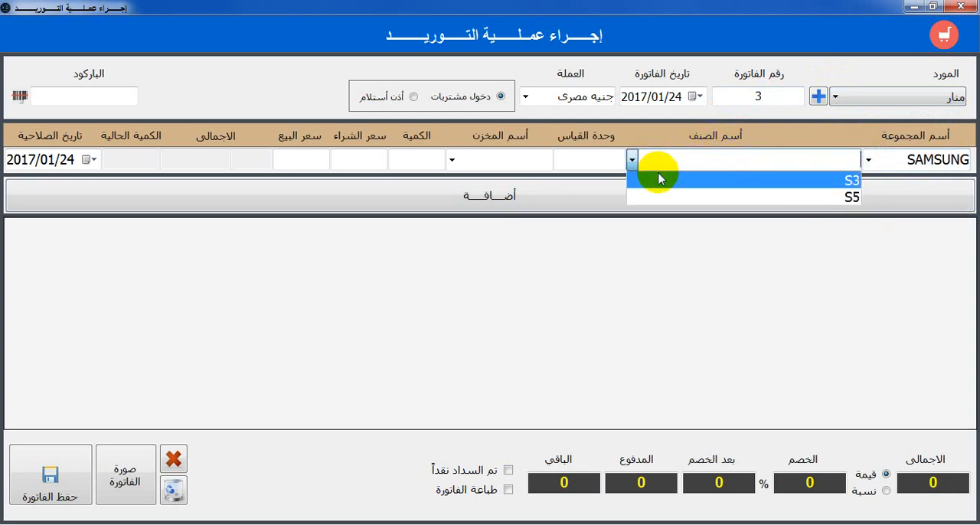
pyautogui.click(660, 178)
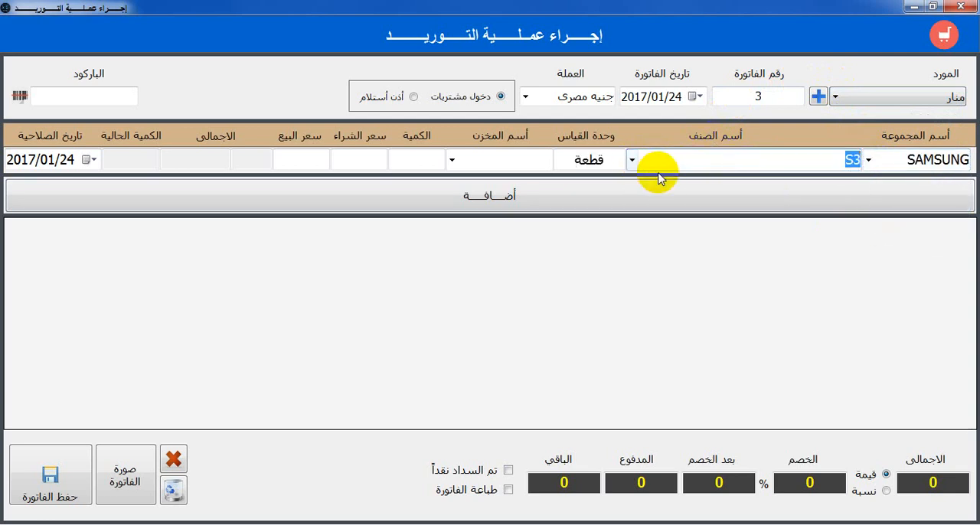
pyautogui.click(451, 161)
pyautogui.click(462, 181)
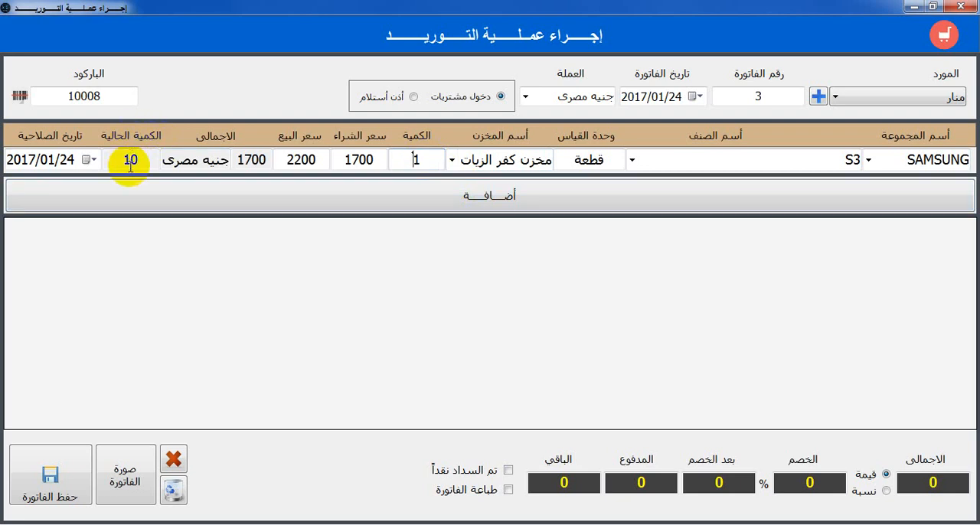
# Set the S3 quantity to 10 and add the line to the supply invoice
pyautogui.click(424, 161)
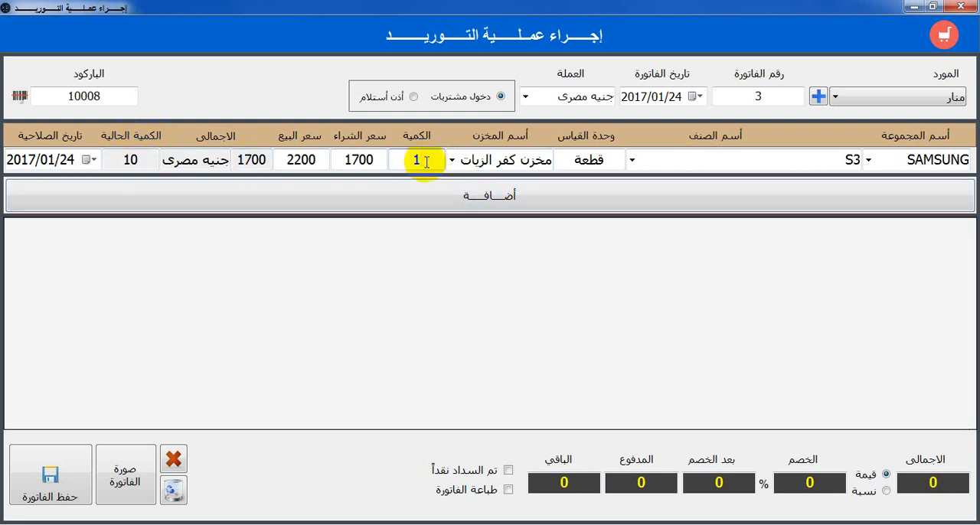
pyautogui.press('BackSpace')
pyautogui.write('10')
pyautogui.click(447, 196)
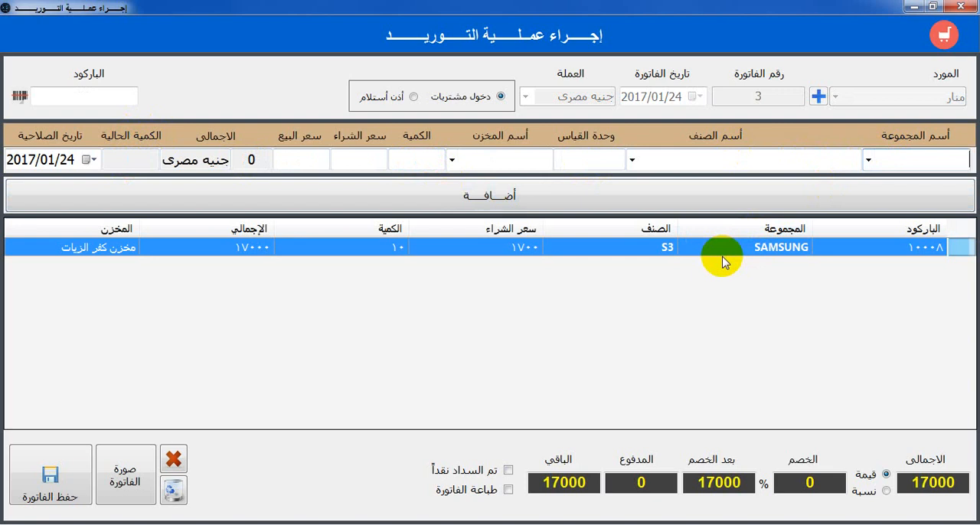
# Choose group SAMSUNG, item S5 and warehouse مخزن كفر الزيات for the second invoice line
pyautogui.click(869, 160)
pyautogui.click(829, 362)
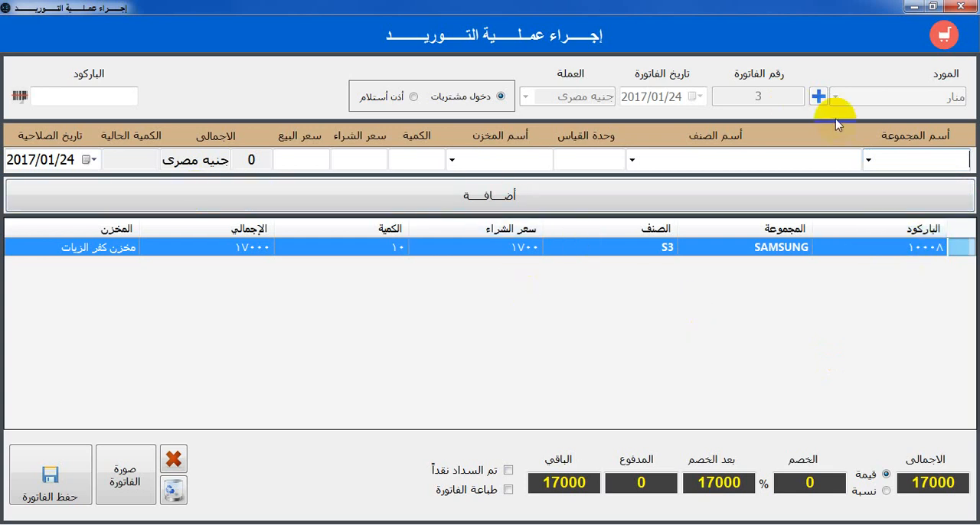
pyautogui.click(869, 160)
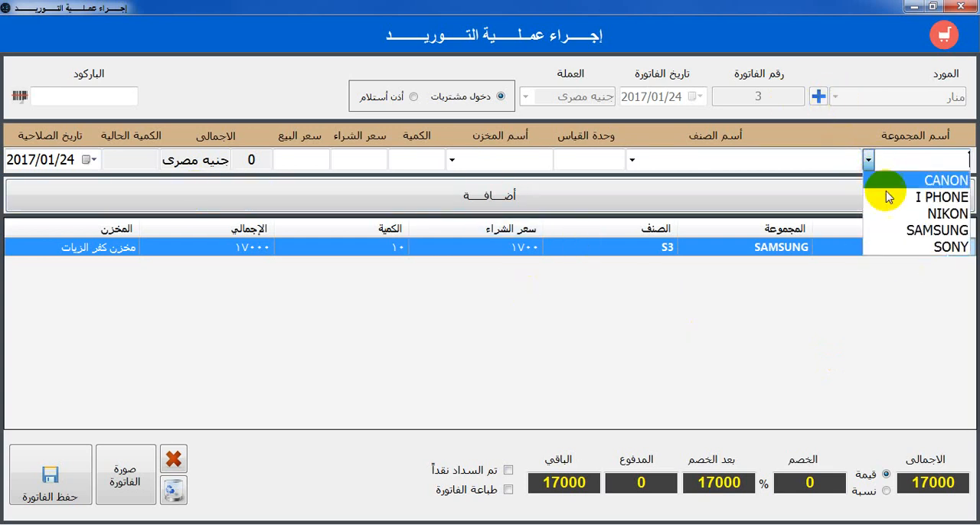
pyautogui.click(891, 230)
pyautogui.click(631, 160)
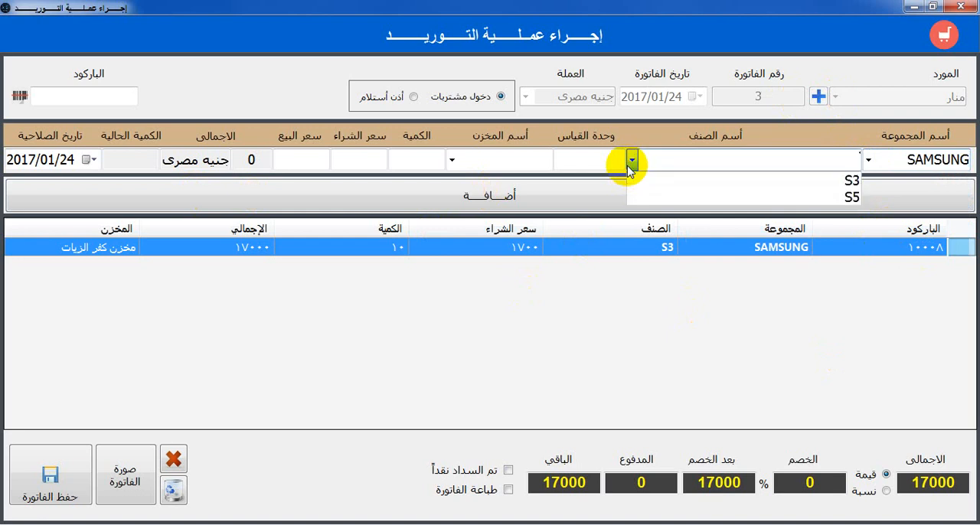
pyautogui.click(669, 197)
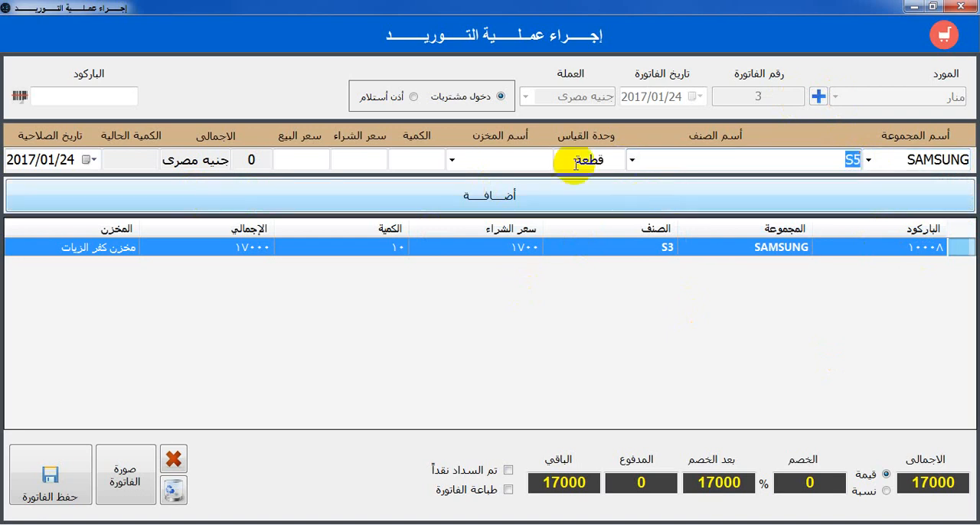
pyautogui.click(452, 160)
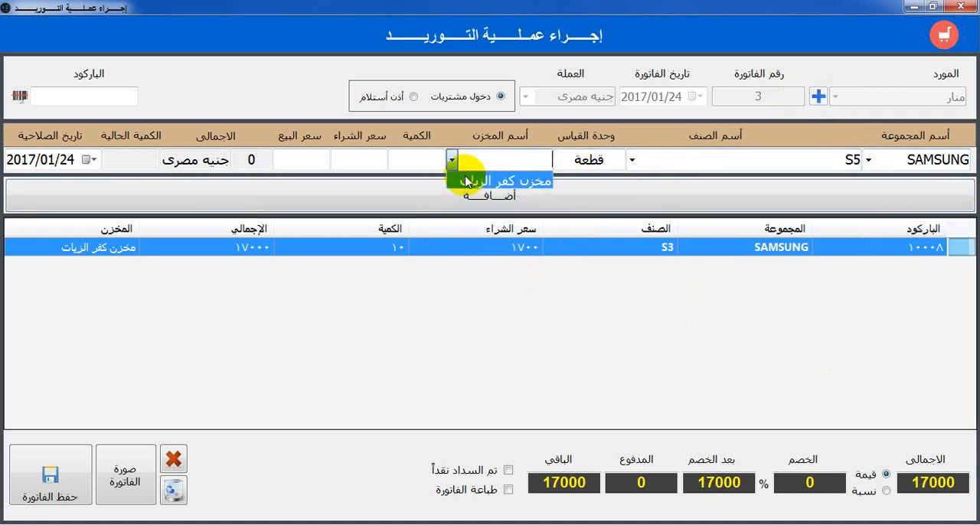
pyautogui.click(467, 182)
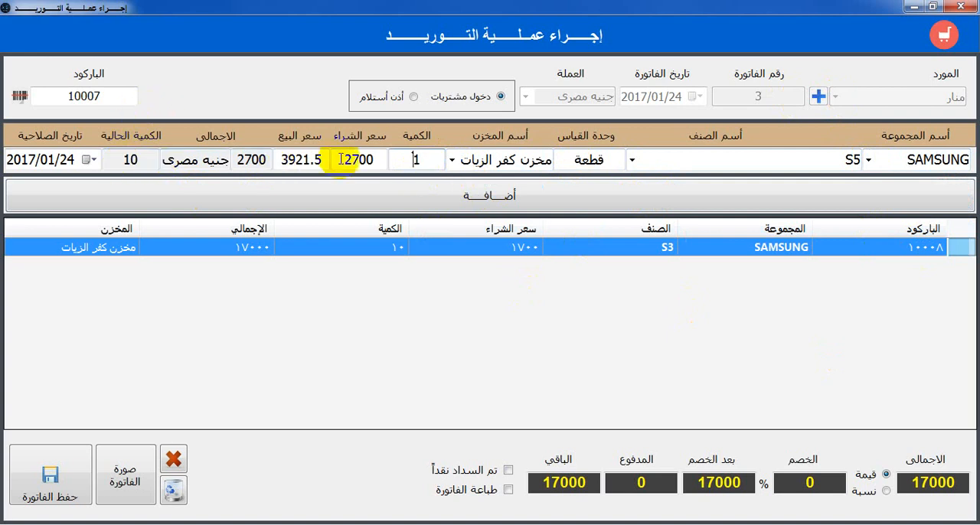
# Set the S5 quantity to 5 and add the line to the supply invoice
pyautogui.press('BackSpace')
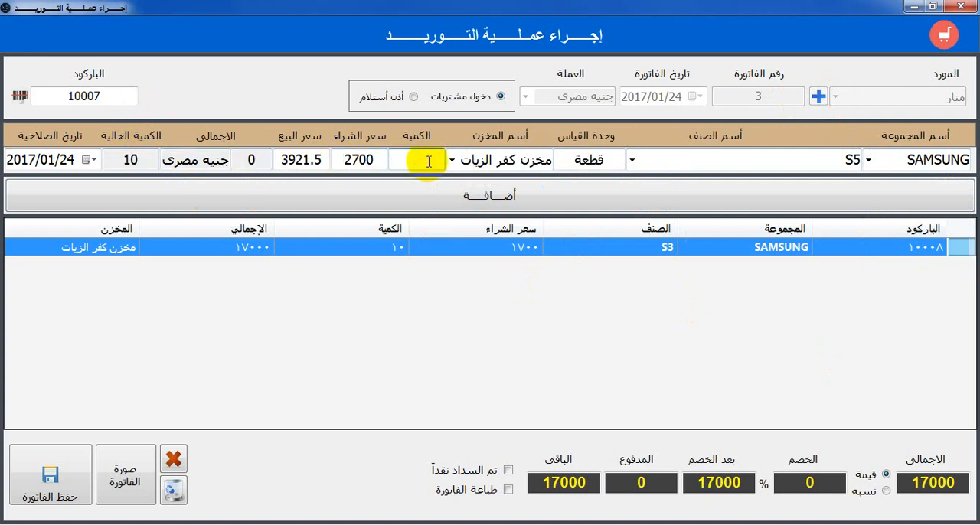
pyautogui.write('5')
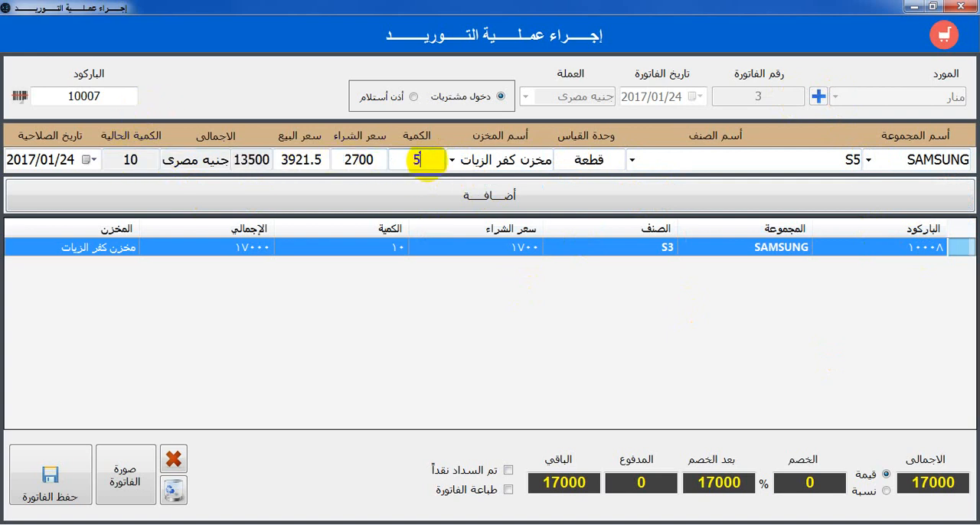
pyautogui.click(371, 196)
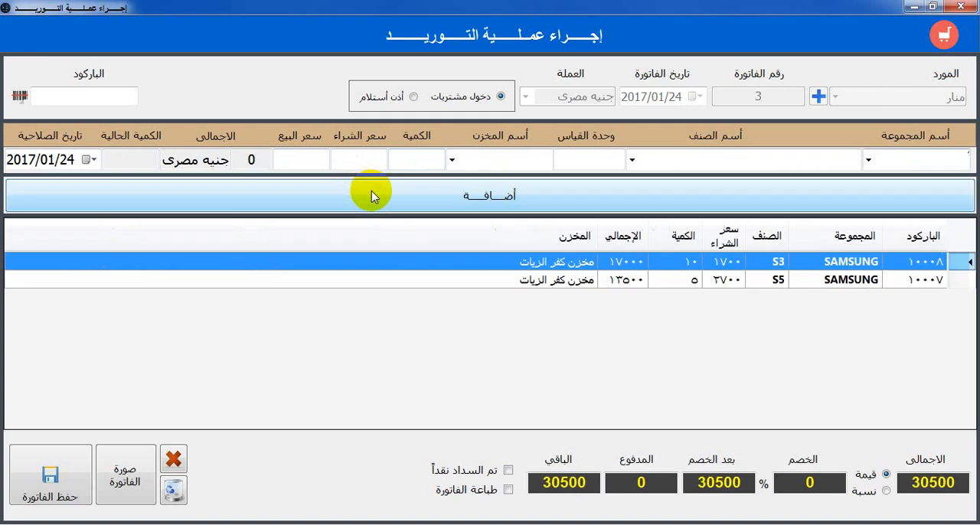
# Choose group I PHONE, item i phone 6splus and warehouse مخزن كفر الزيات for the third invoice line
pyautogui.click(868, 158)
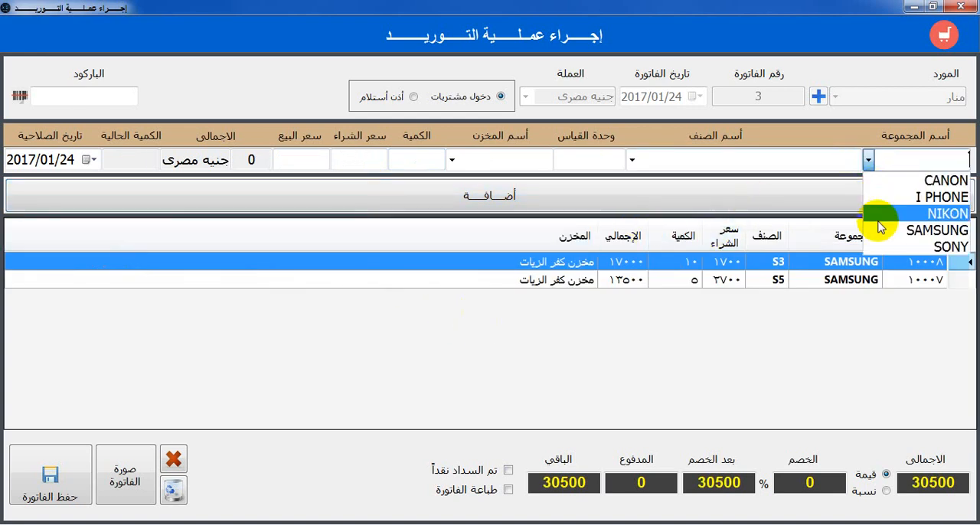
pyautogui.click(888, 197)
pyautogui.click(634, 159)
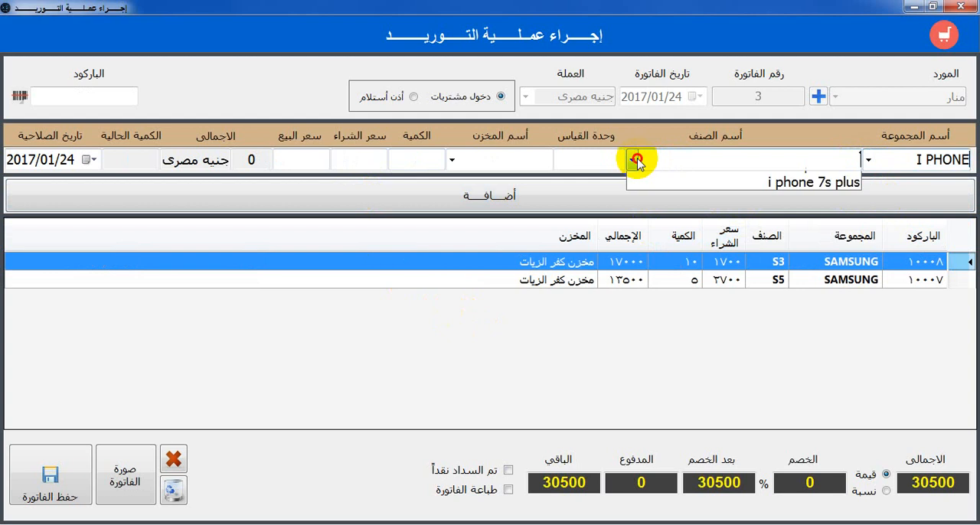
pyautogui.click(654, 179)
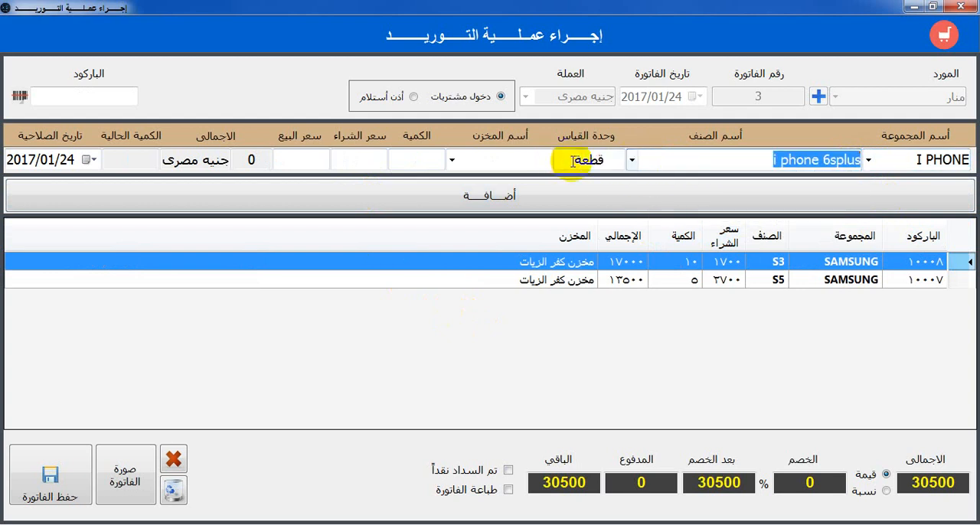
pyautogui.click(453, 161)
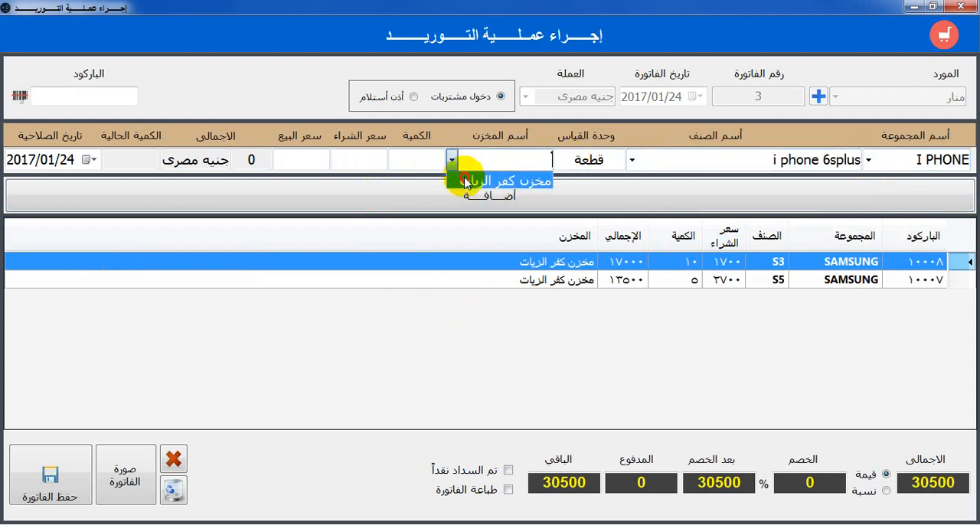
pyautogui.click(462, 177)
# Set the i phone 6splus quantity to 8 and add the line to the supply invoice
pyautogui.click(418, 159)
pyautogui.press('BackSpace')
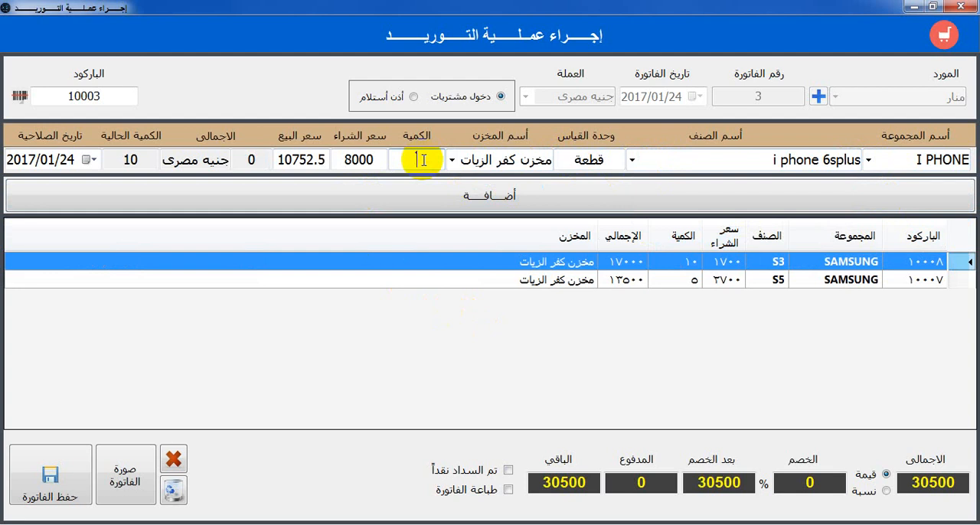
pyautogui.write('8')
pyautogui.click(434, 197)
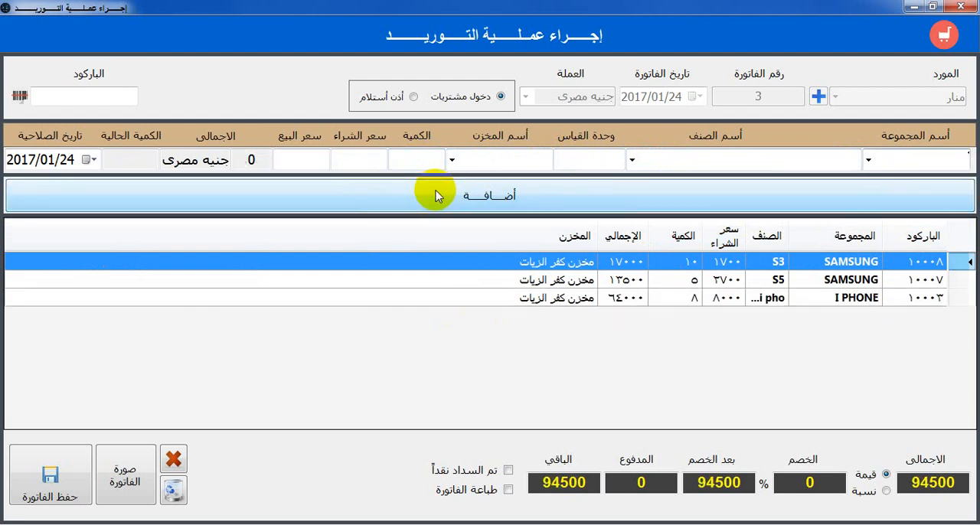
# Choose group I PHONE, item i phone 7s and warehouse مخزن كفر الزيات for the fourth invoice line
pyautogui.click(869, 160)
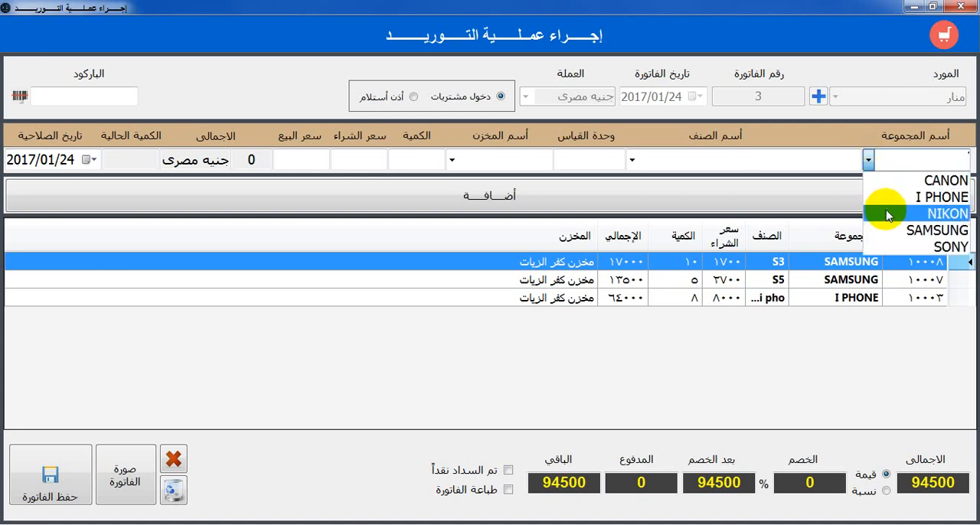
pyautogui.click(942, 193)
pyautogui.click(633, 159)
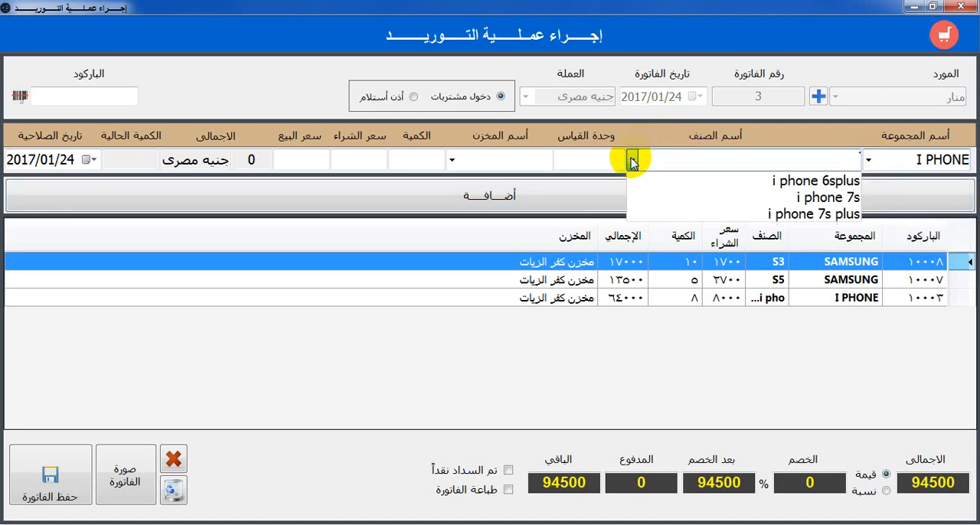
pyautogui.click(678, 203)
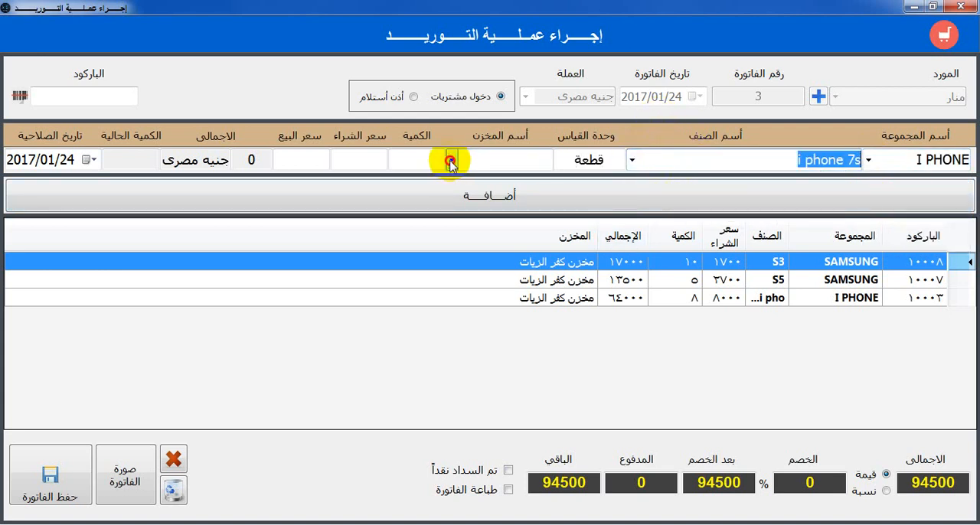
pyautogui.click(452, 159)
pyautogui.click(464, 175)
# Set the i phone 7s quantity to 2 and add the line to the supply invoice
pyautogui.click(433, 163)
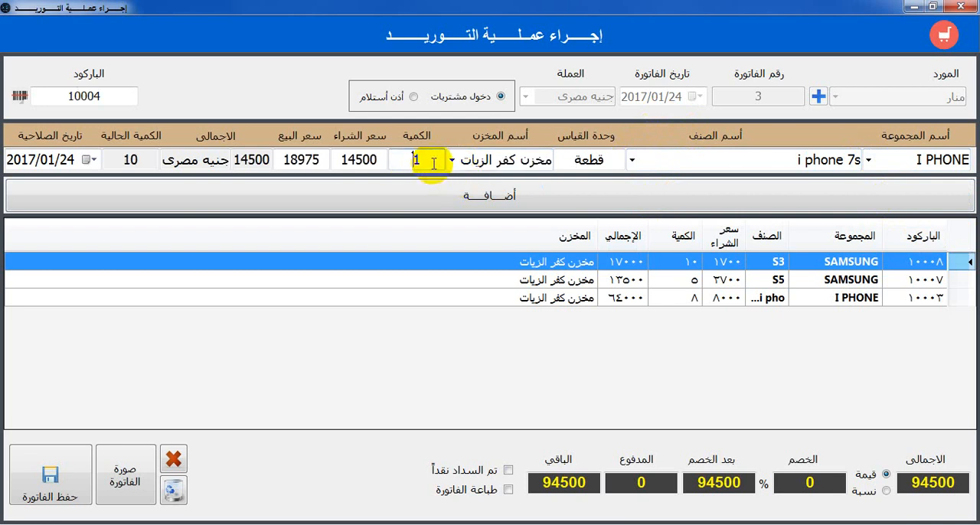
pyautogui.press('BackSpace')
pyautogui.write('2')
pyautogui.click(444, 192)
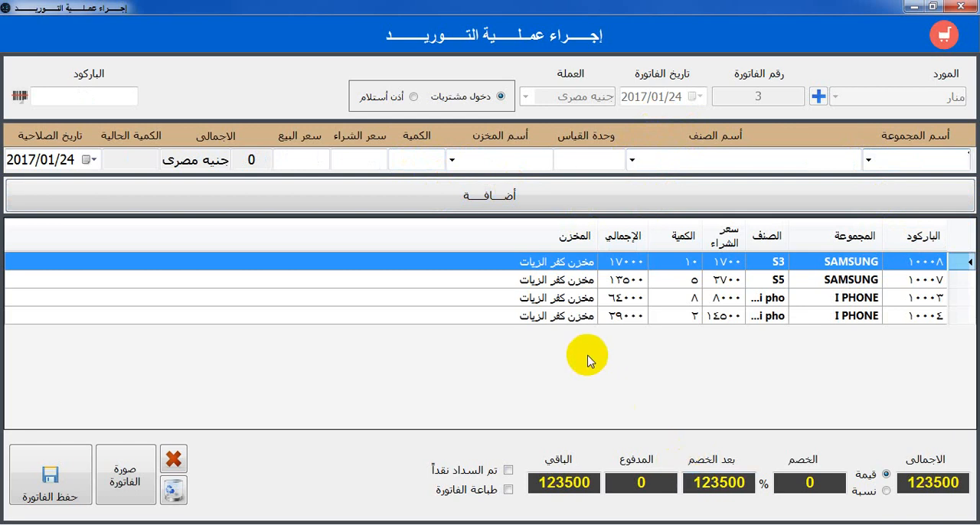
# Enter a fixed-value discount of 3500 and a paid amount of 80000 for the invoice
pyautogui.doubleClick(821, 483)
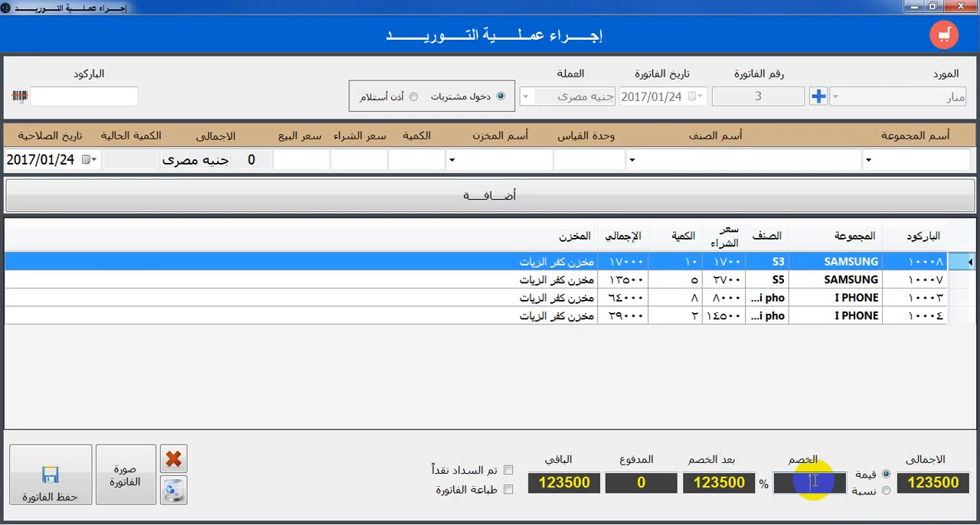
pyautogui.write('3500')
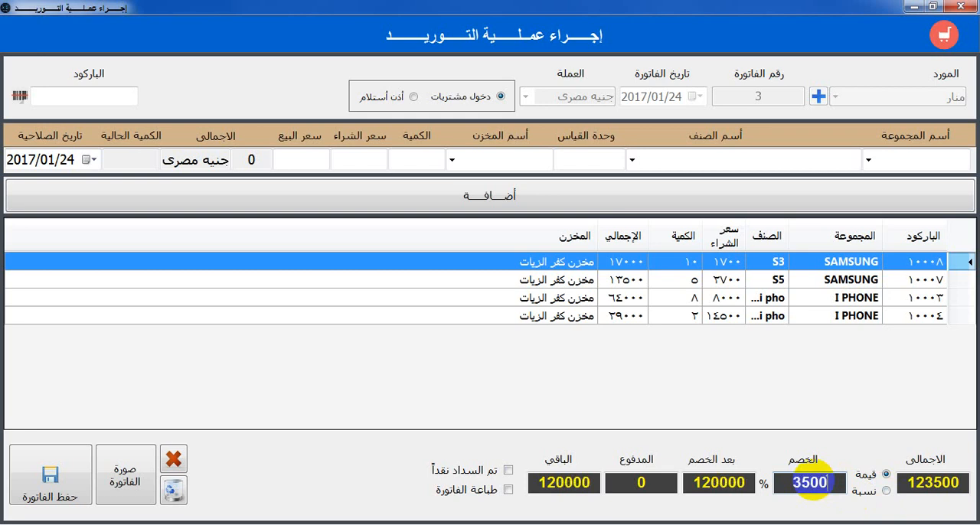
pyautogui.click(672, 480)
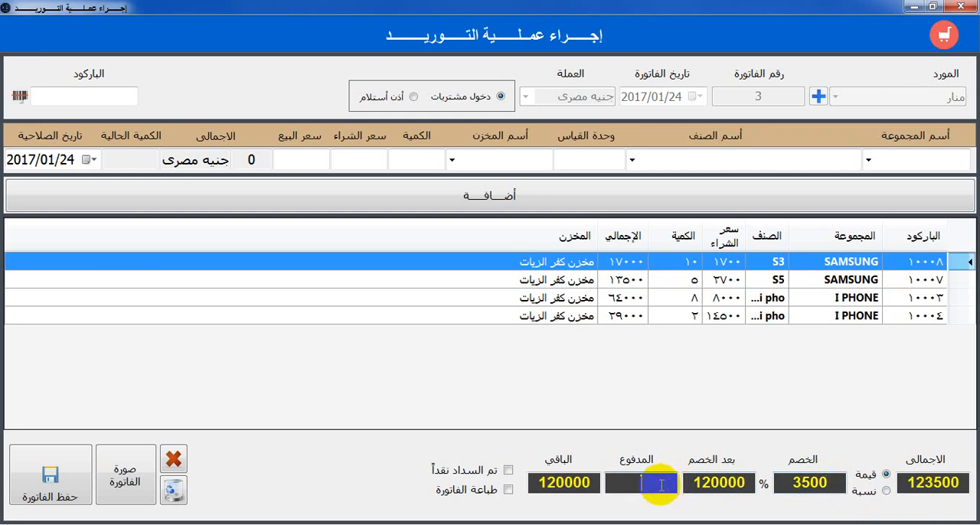
pyautogui.write('80000')
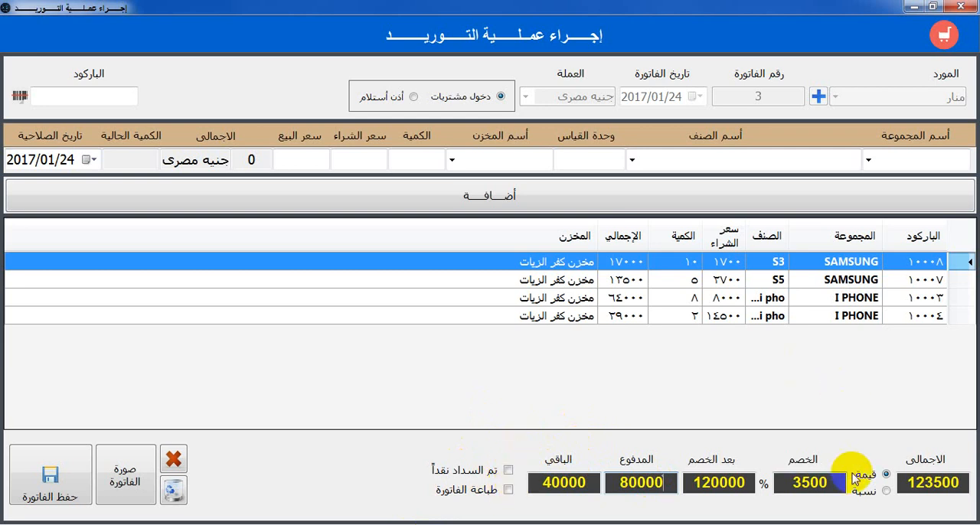
# Switch the invoice discount to a percentage (نسبة), try 10, and set it to 20
pyautogui.click(887, 492)
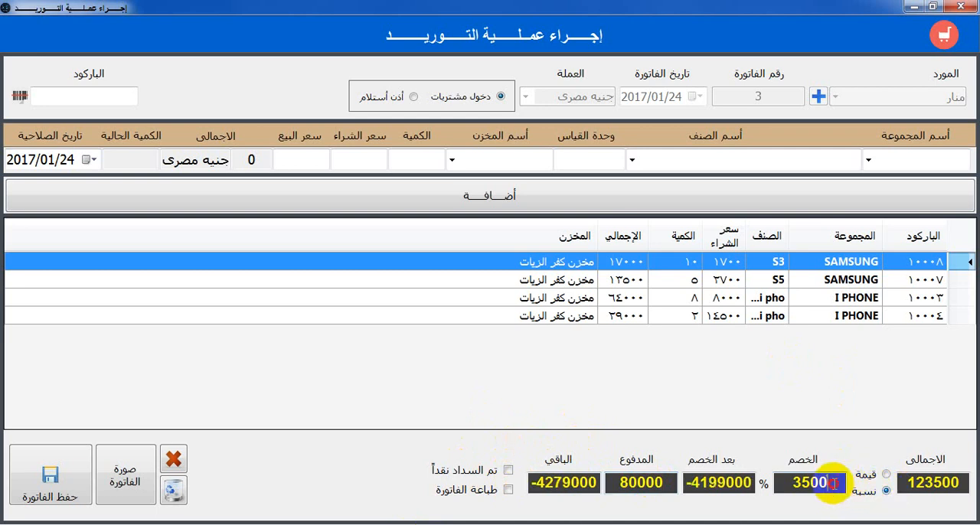
pyautogui.press('BackSpace')
pyautogui.press('BackSpace')
pyautogui.press('BackSpace')
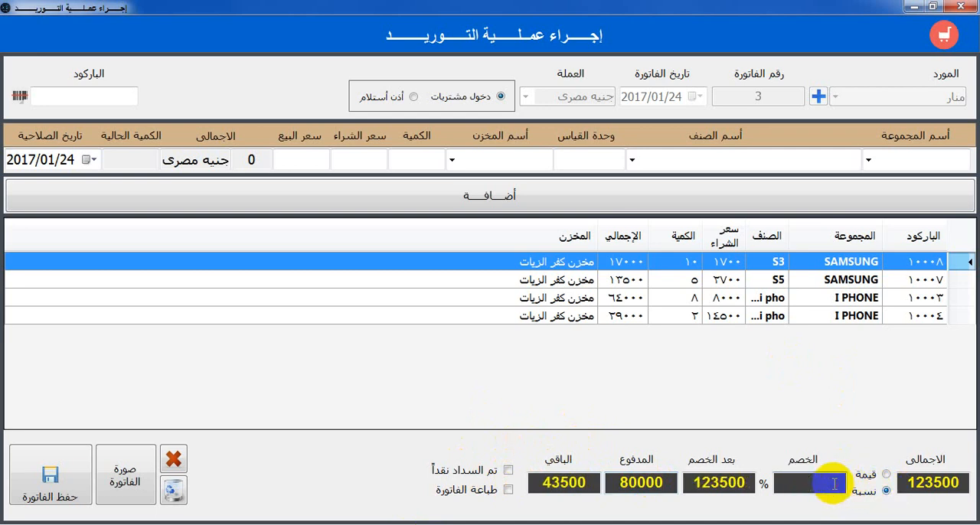
pyautogui.write('10')
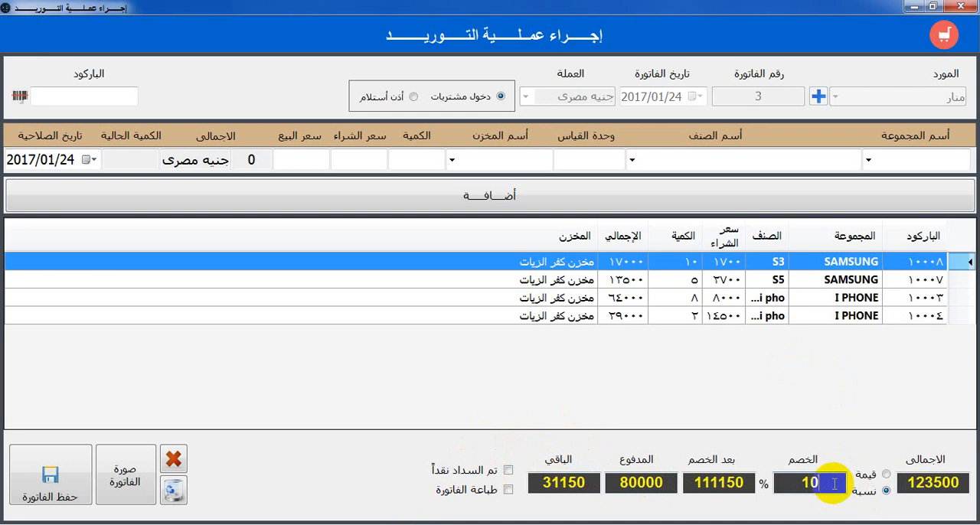
pyautogui.press('BackSpace')
pyautogui.press('BackSpace')
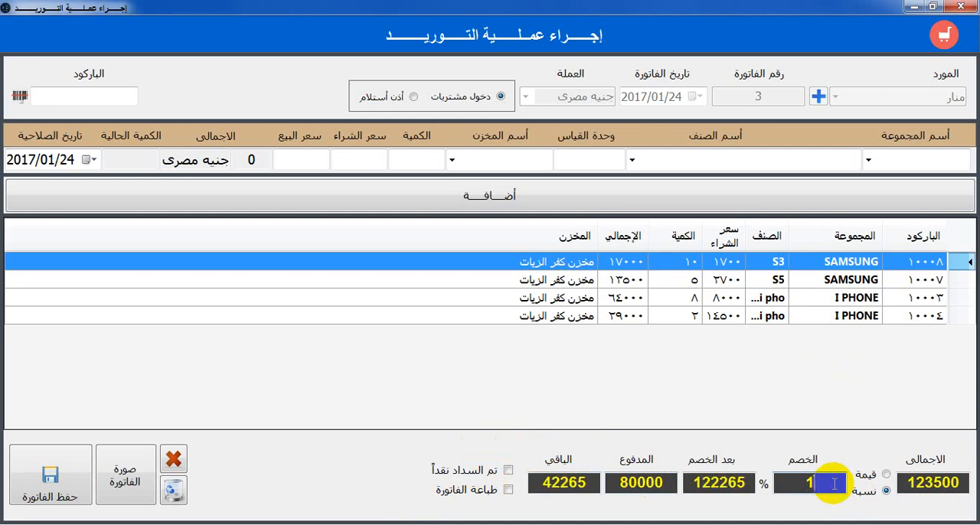
pyautogui.write('20')
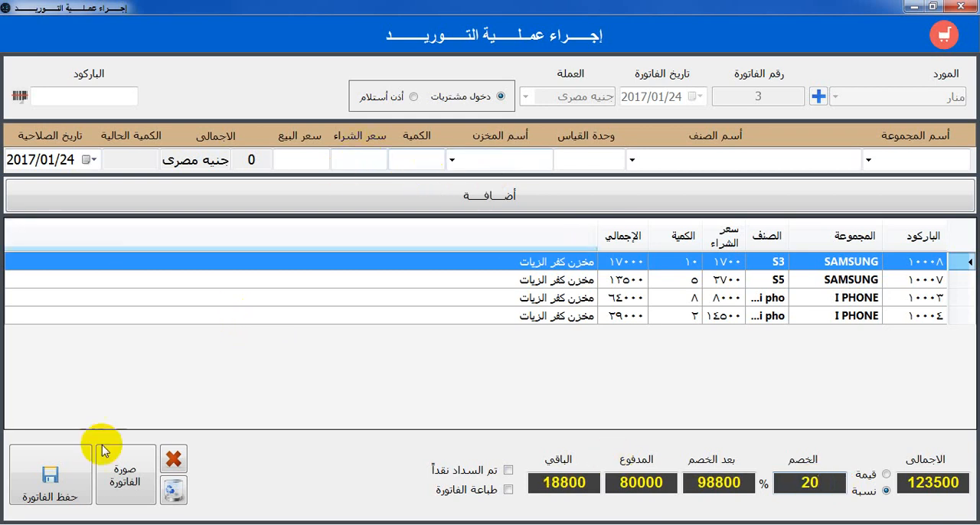
# Save the supply invoice and answer the dialogs that follow
pyautogui.click(52, 476)
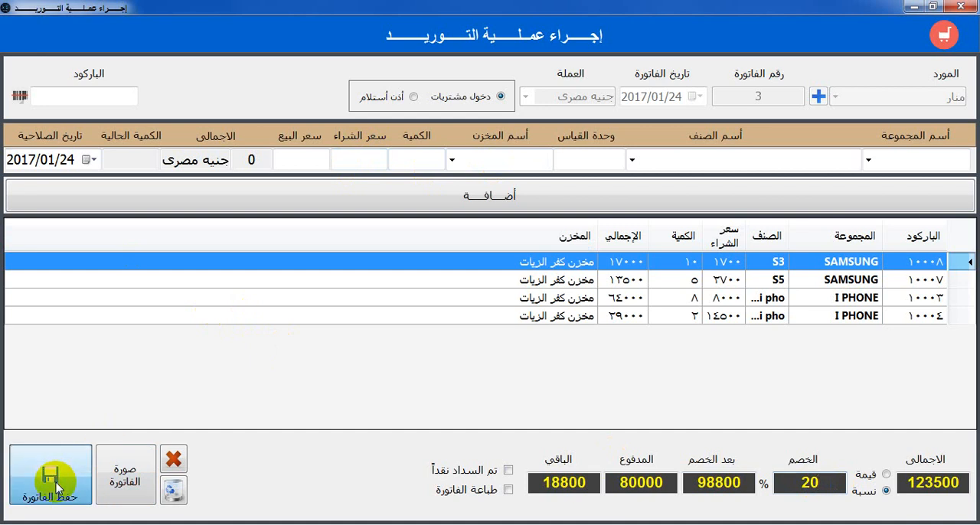
pyautogui.click(476, 320)
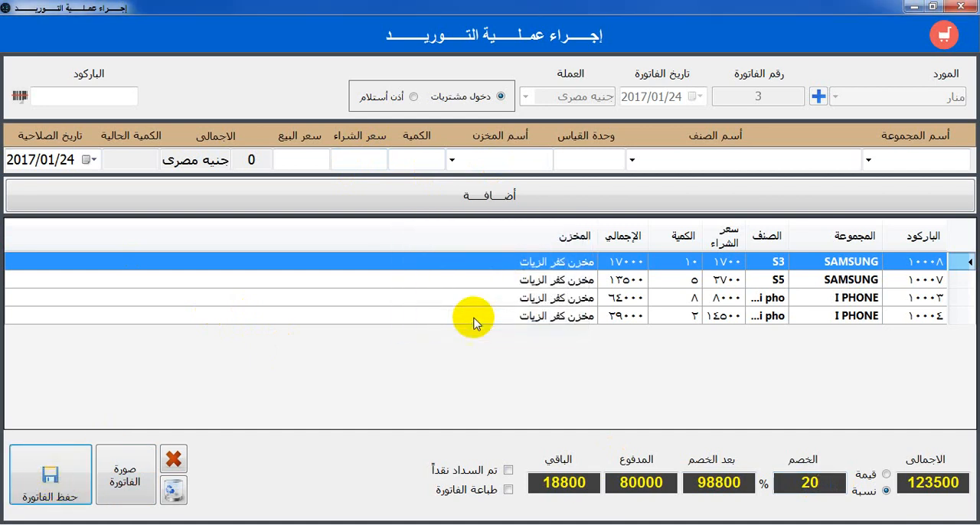
pyautogui.click(528, 320)
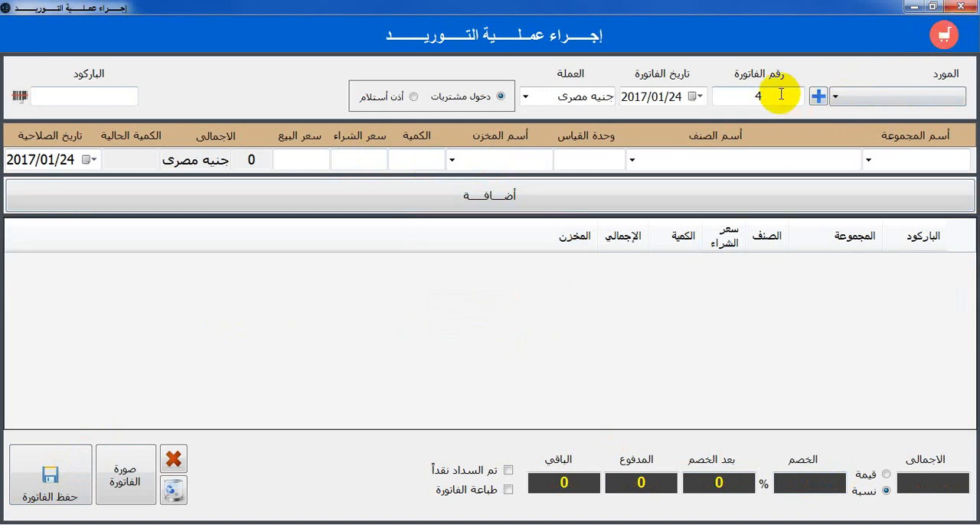
# View the supplier list and the supplier registration form from the new invoice, and close the form
pyautogui.click(853, 98)
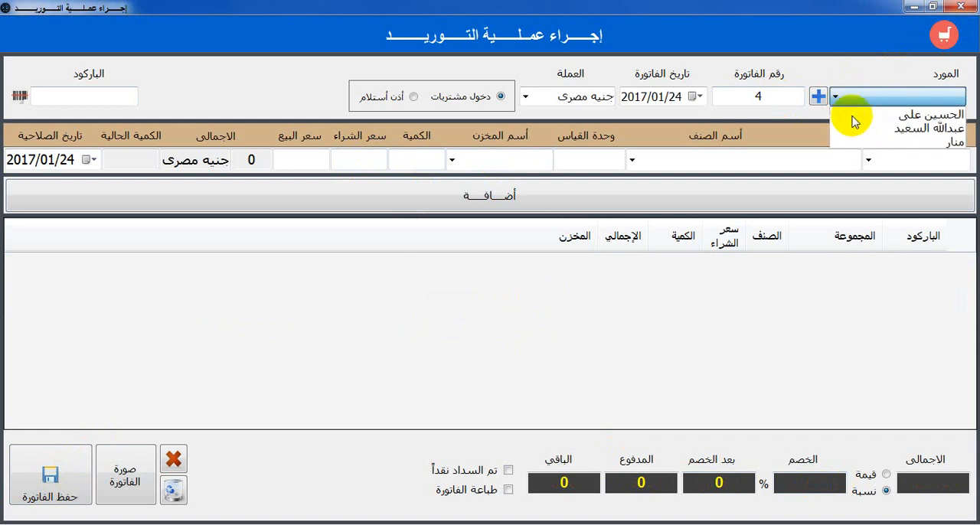
pyautogui.click(819, 98)
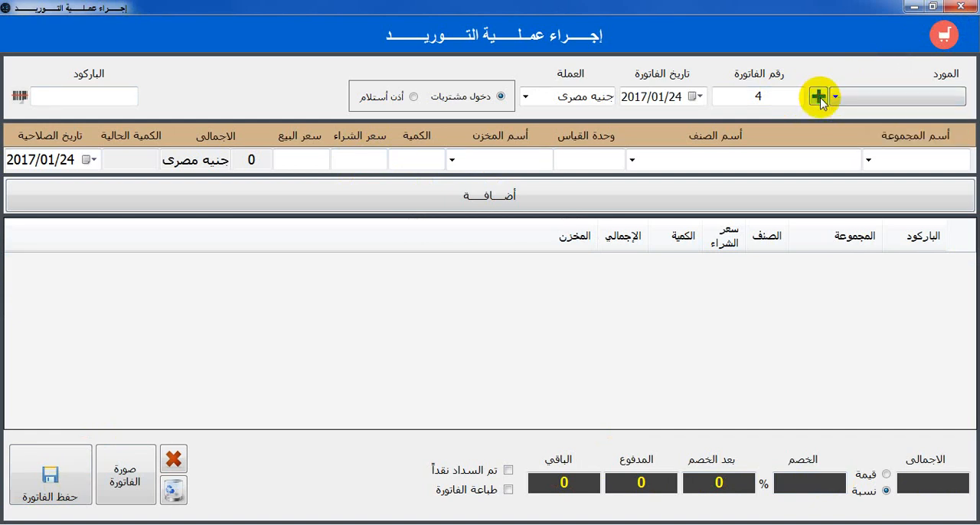
pyautogui.click(819, 98)
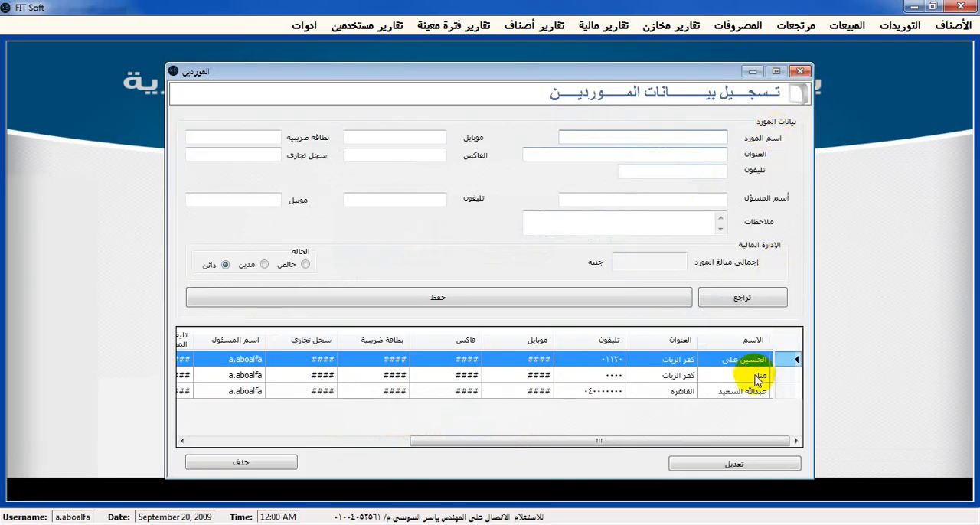
pyautogui.click(800, 71)
# Open the window for editing and deleting supply operations (تعديل وحذف عمليات التوريد) and pick the third listed supplier as the filter
pyautogui.click(947, 27)
pyautogui.moveTo(896, 27)
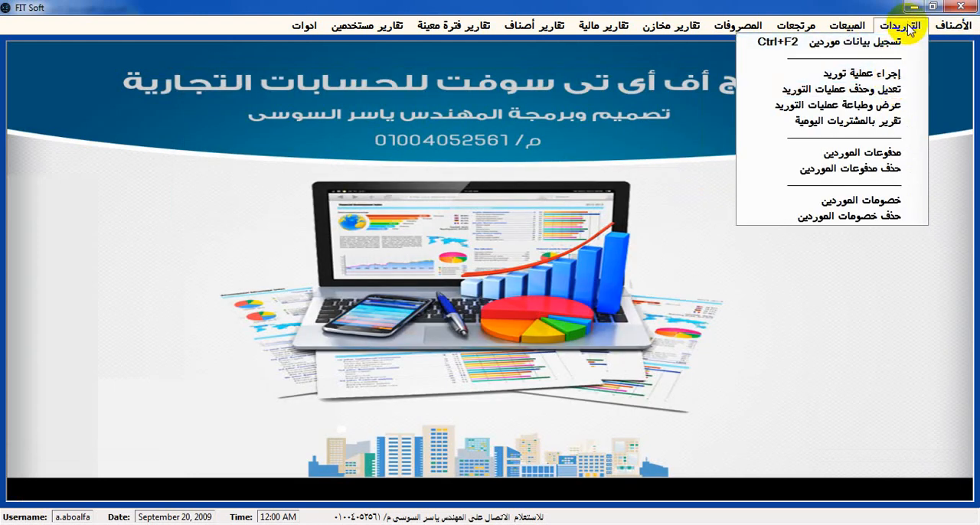
pyautogui.click(893, 90)
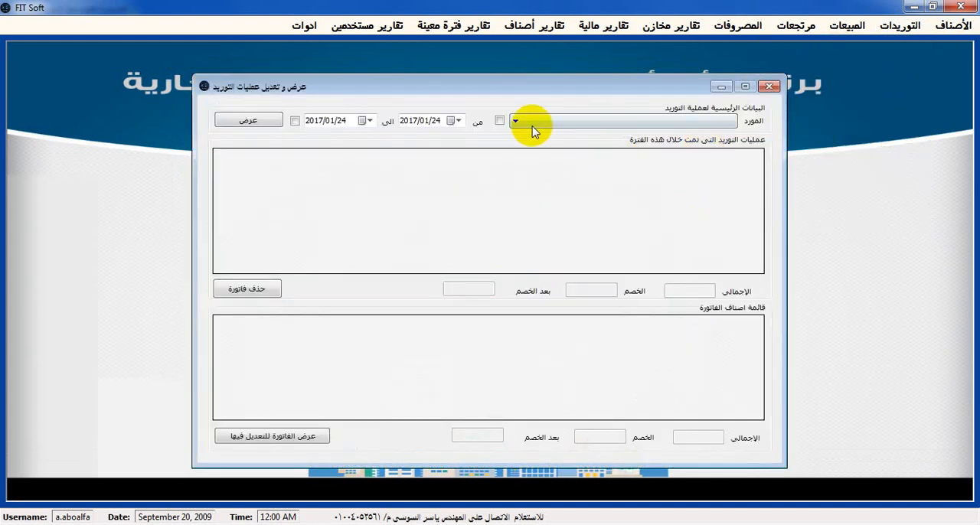
pyautogui.click(546, 123)
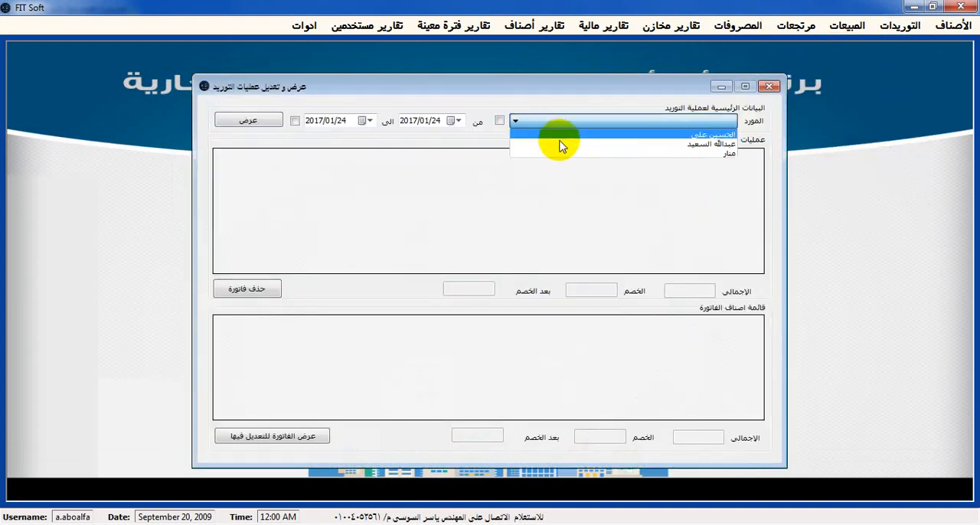
pyautogui.click(570, 153)
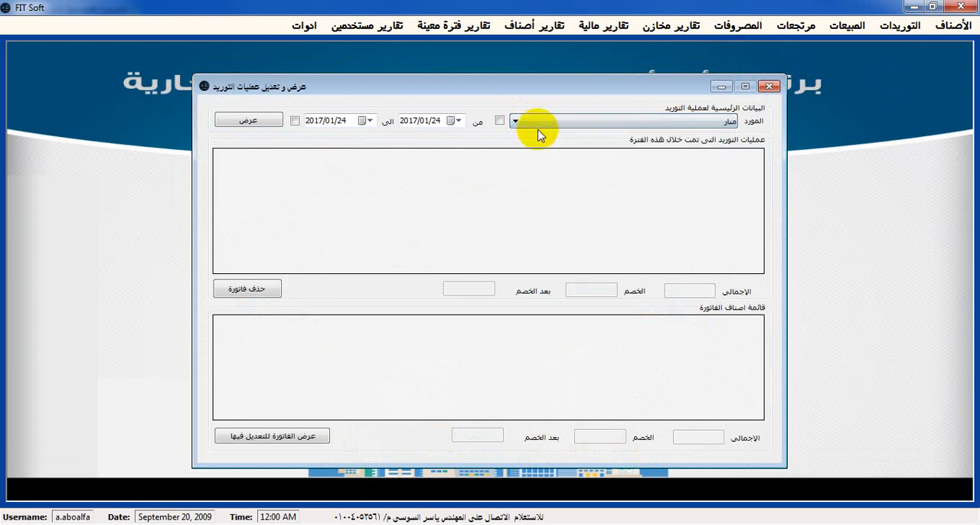
# List the supply operations for all suppliers and all dates, and display the items of invoice 1
pyautogui.click(498, 122)
pyautogui.click(294, 121)
pyautogui.click(268, 122)
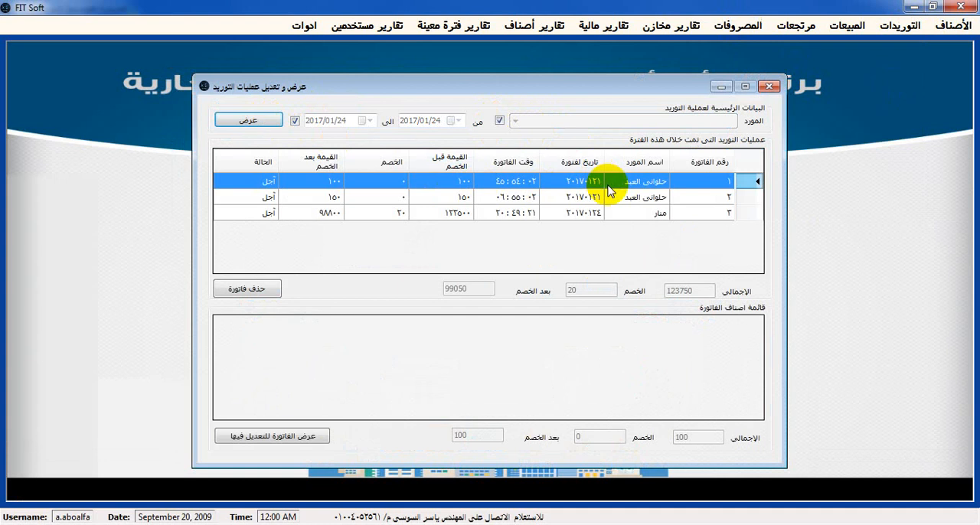
pyautogui.click(609, 185)
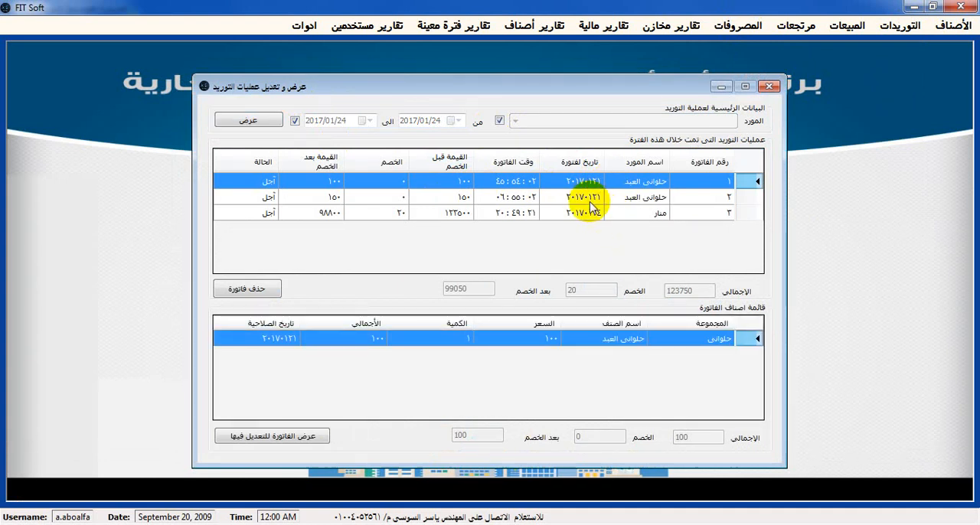
# Open invoice 3 for editing from the list of supply operations and delete its S3 item
pyautogui.click(598, 217)
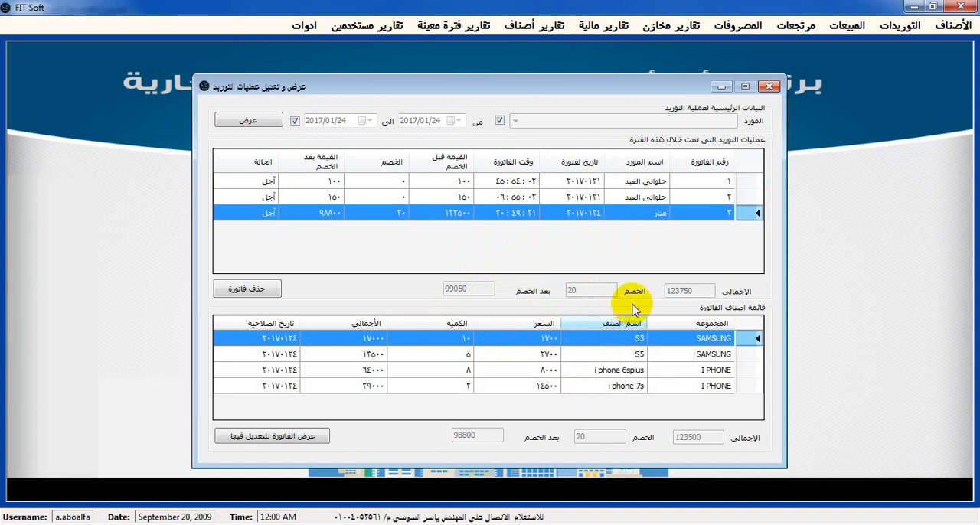
pyautogui.click(302, 438)
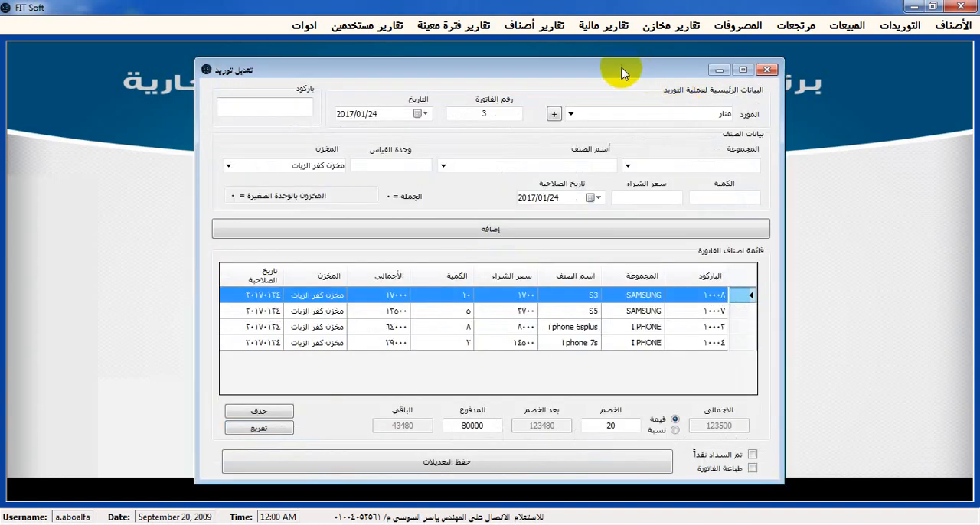
pyautogui.moveTo(622, 73); pyautogui.dragTo(597, 63)
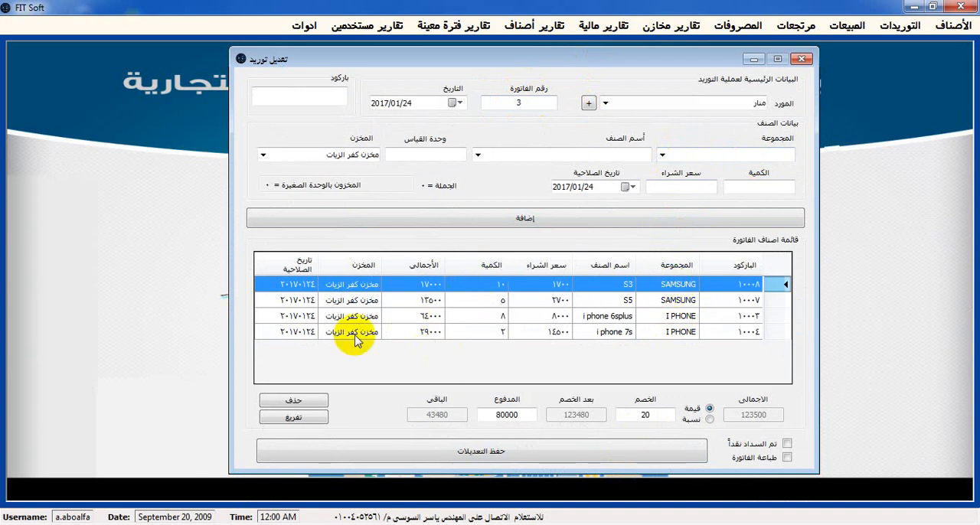
pyautogui.click(312, 404)
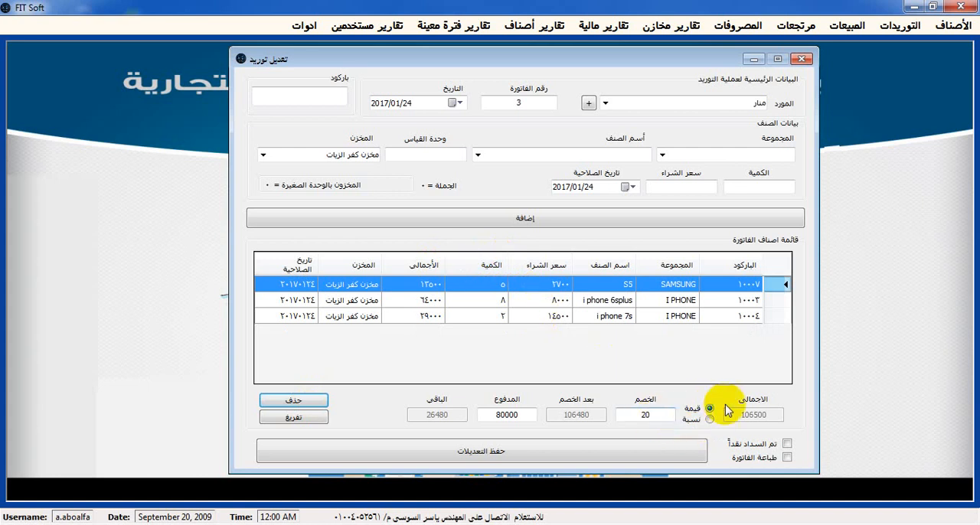
# Switch the invoice discount from a fixed value to a percentage (نسبة) and set it to 15
pyautogui.click(705, 419)
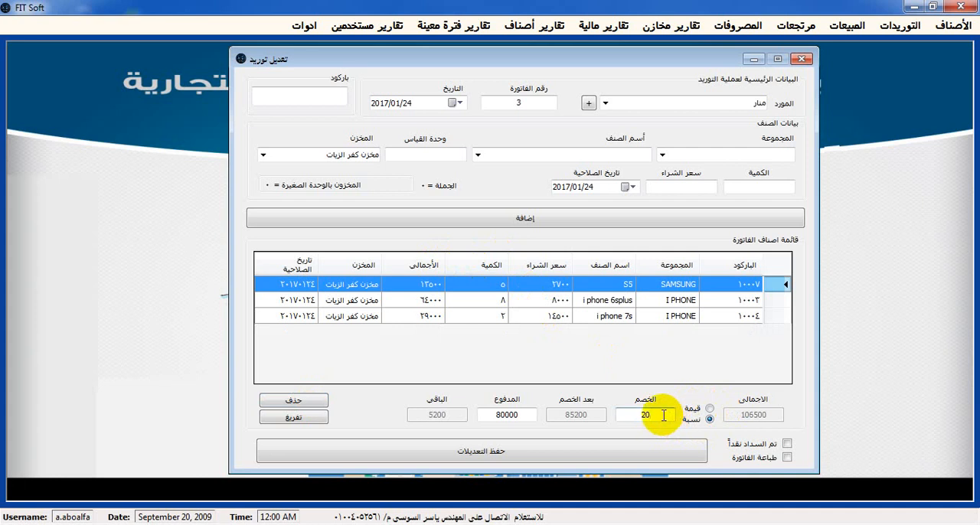
pyautogui.press('BackSpace')
pyautogui.write('15')
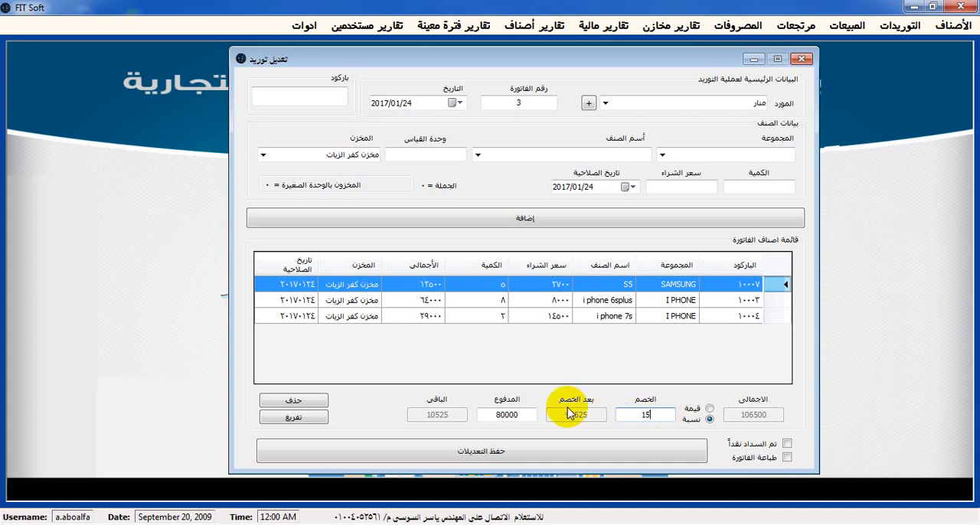
# Save the changes to the supply invoice and accept the dialogs that follow
pyautogui.click(488, 458)
pyautogui.click(467, 320)
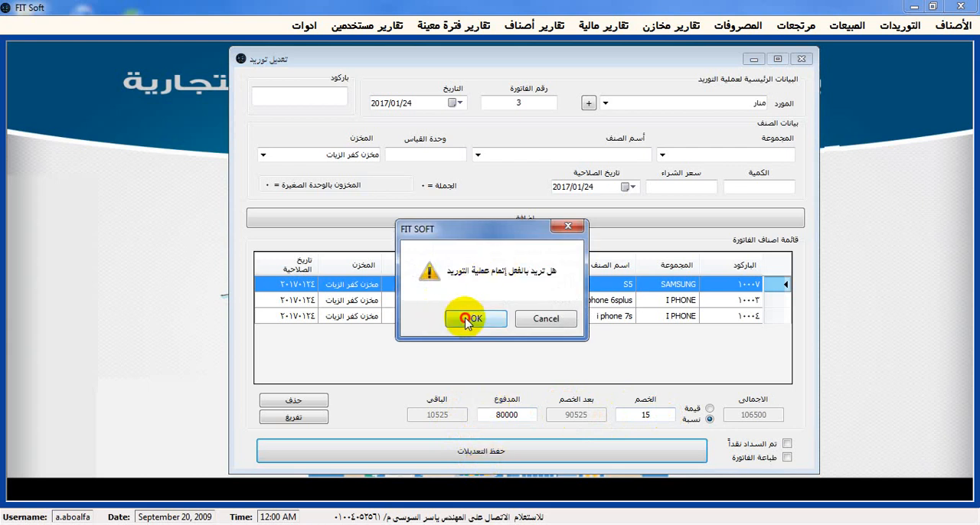
pyautogui.click(518, 318)
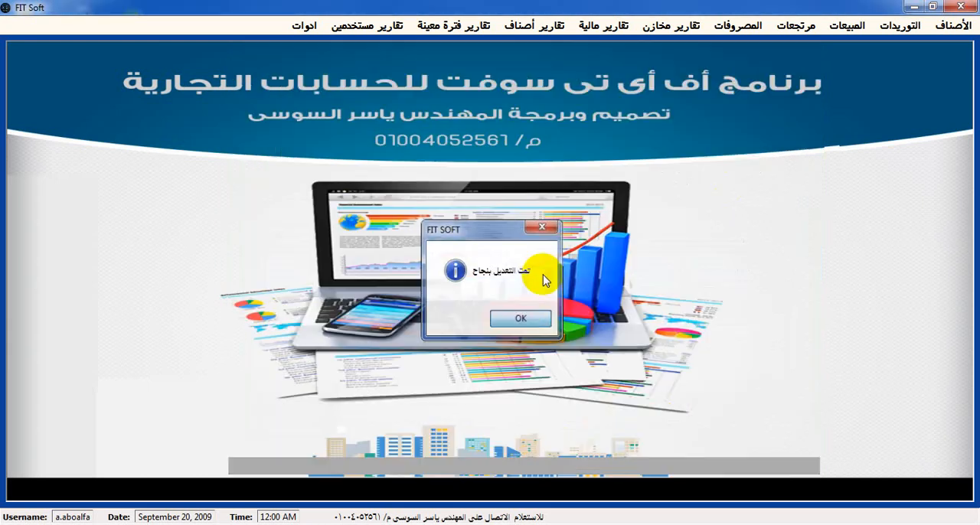
pyautogui.press('Return')
# Open the window for viewing and printing supply operations (عرض وطباعة عمليات التوريد) and search all dates for invoice 3's supplier
pyautogui.click(890, 28)
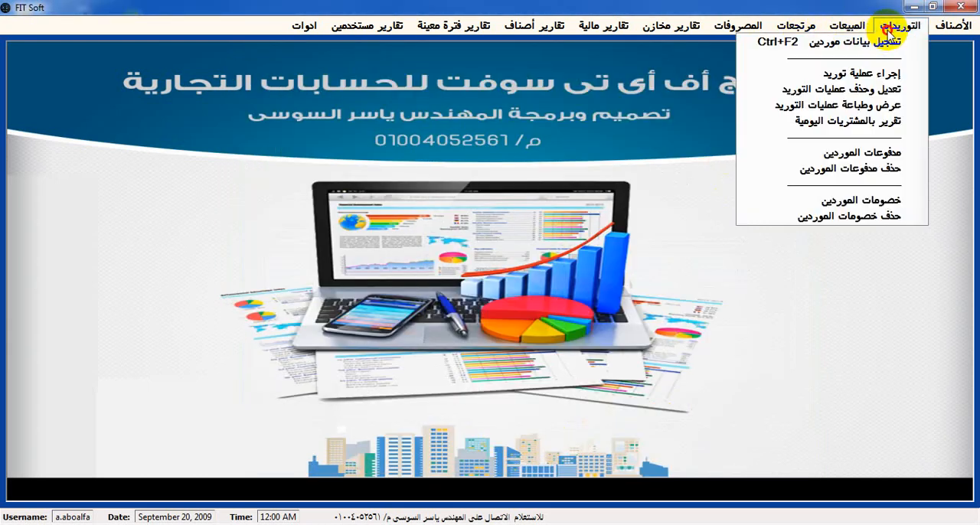
pyautogui.click(886, 111)
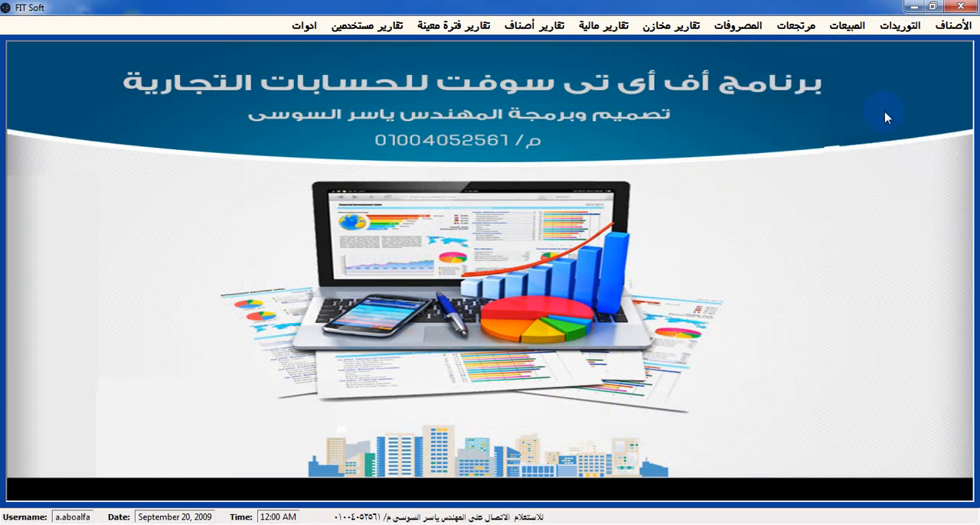
pyautogui.click(683, 153)
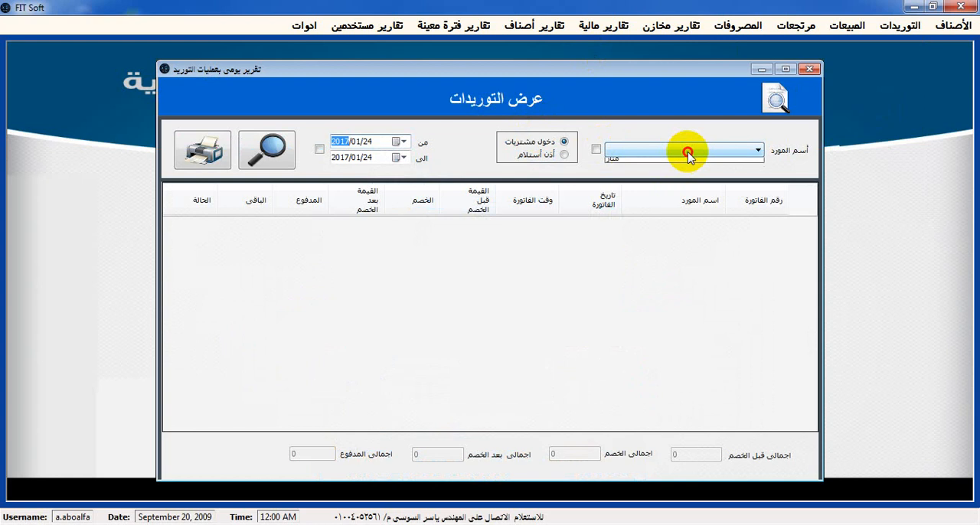
pyautogui.click(625, 171)
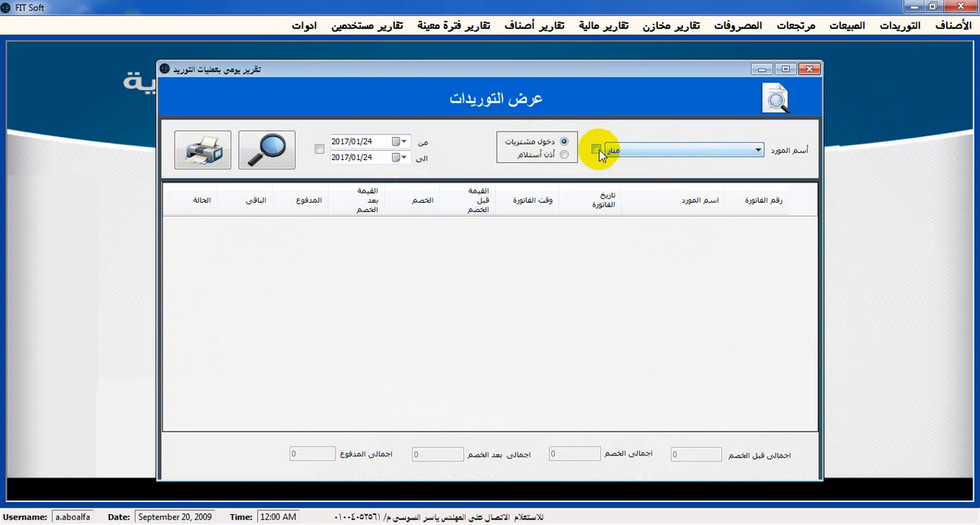
pyautogui.click(320, 149)
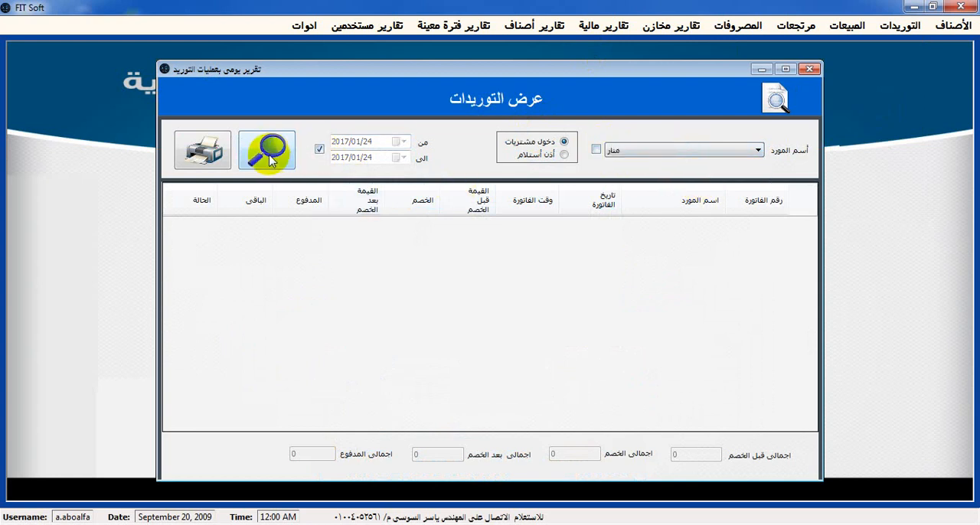
pyautogui.click(268, 157)
# View the details and print preview of invoice 3, and close the preview and the supplies window
pyautogui.doubleClick(421, 228)
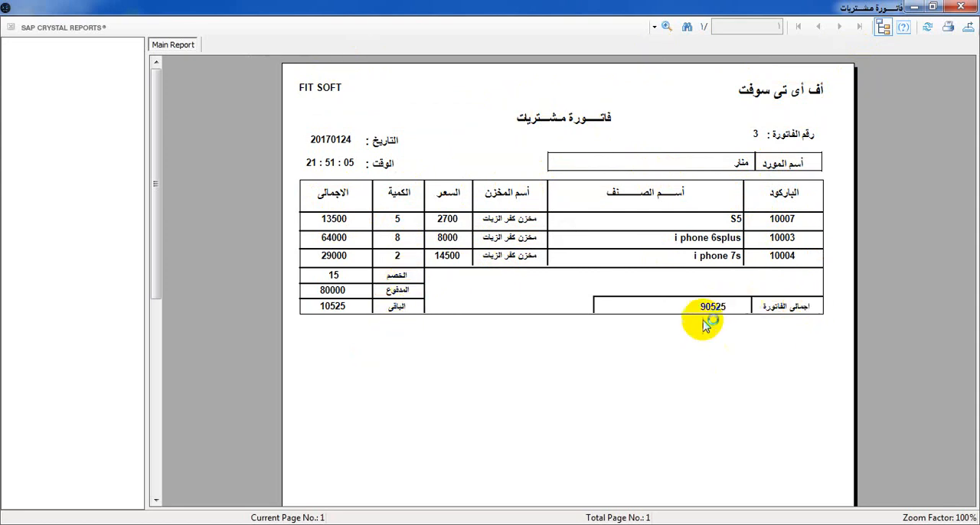
pyautogui.click(967, 6)
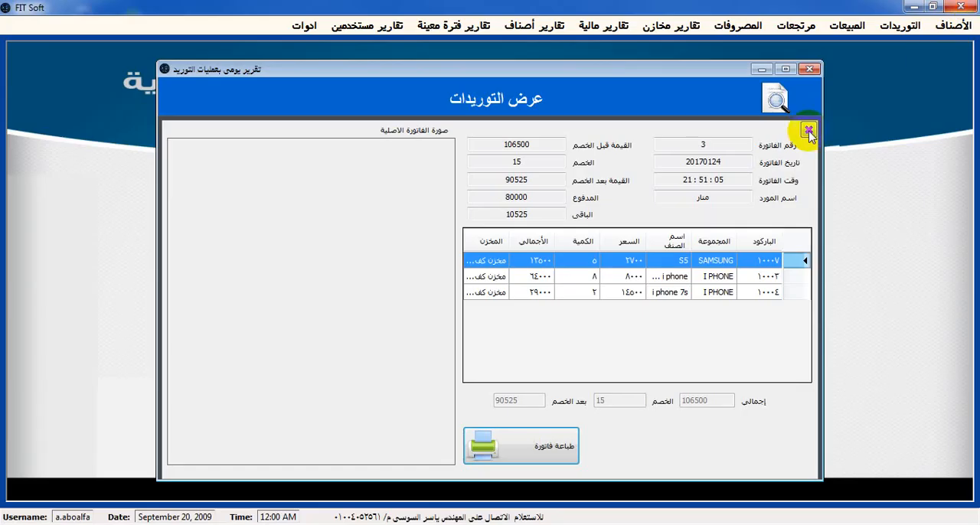
pyautogui.click(811, 70)
# Open the daily purchases report (تقرير بالمشتريات اليومية) and choose the SAMSUNG group as the filter
pyautogui.click(881, 25)
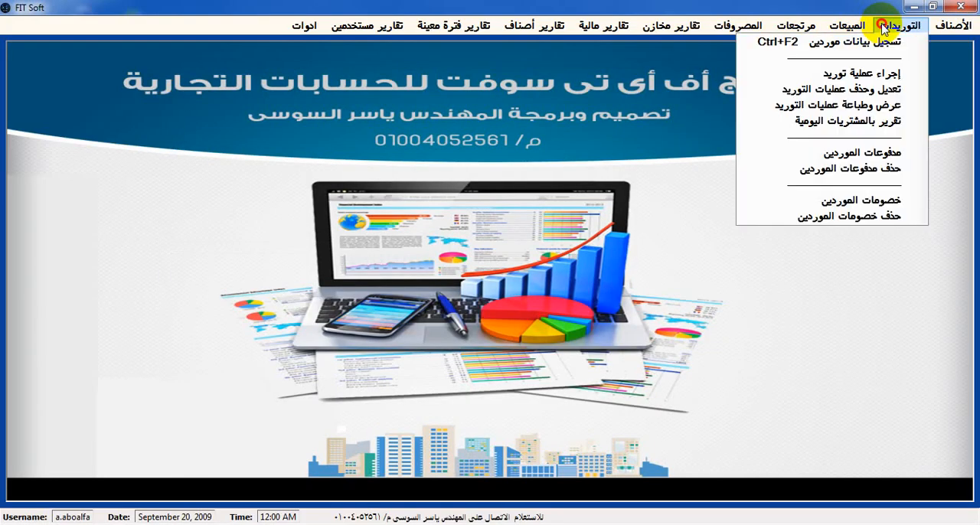
pyautogui.click(888, 126)
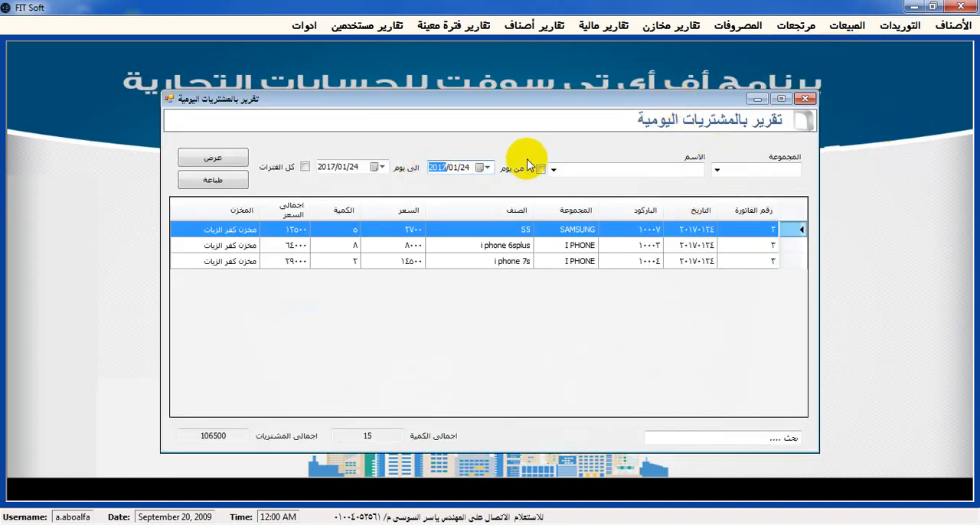
pyautogui.click(716, 170)
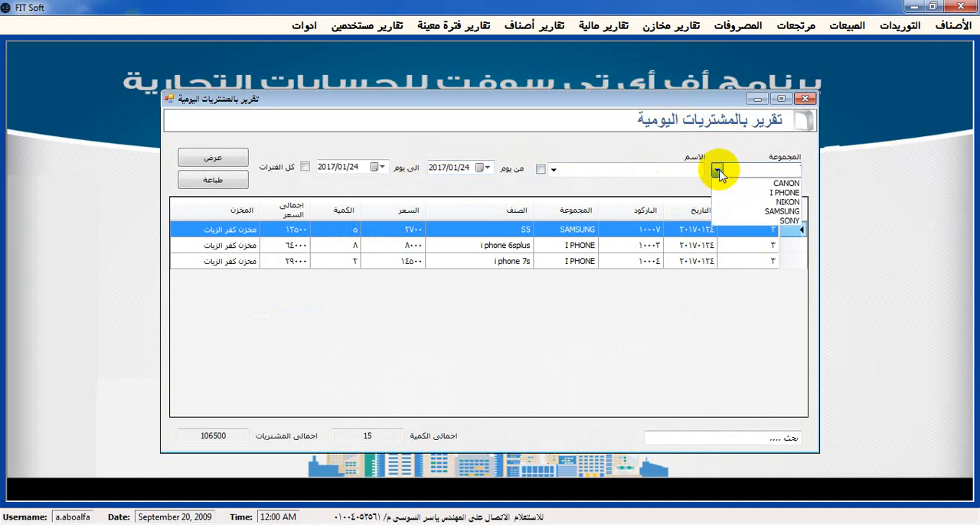
pyautogui.click(758, 211)
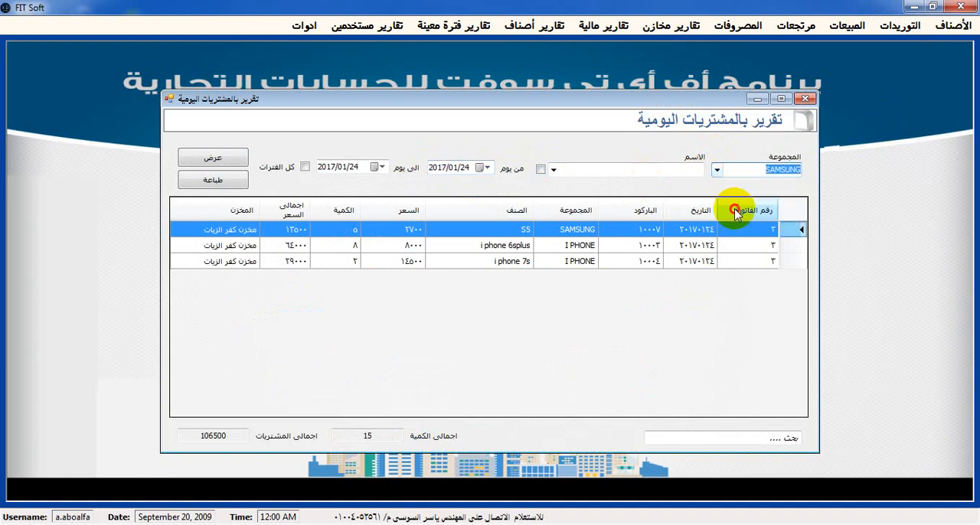
pyautogui.click(716, 170)
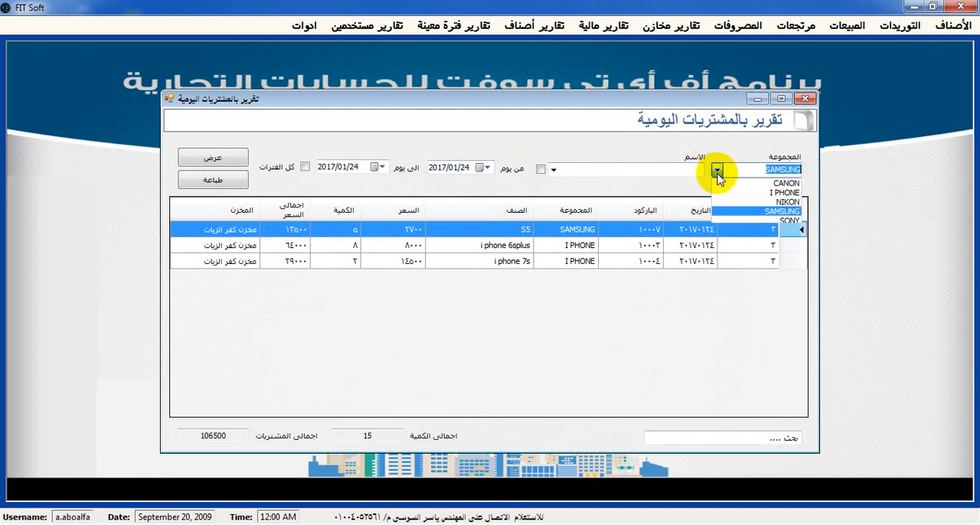
pyautogui.click(675, 184)
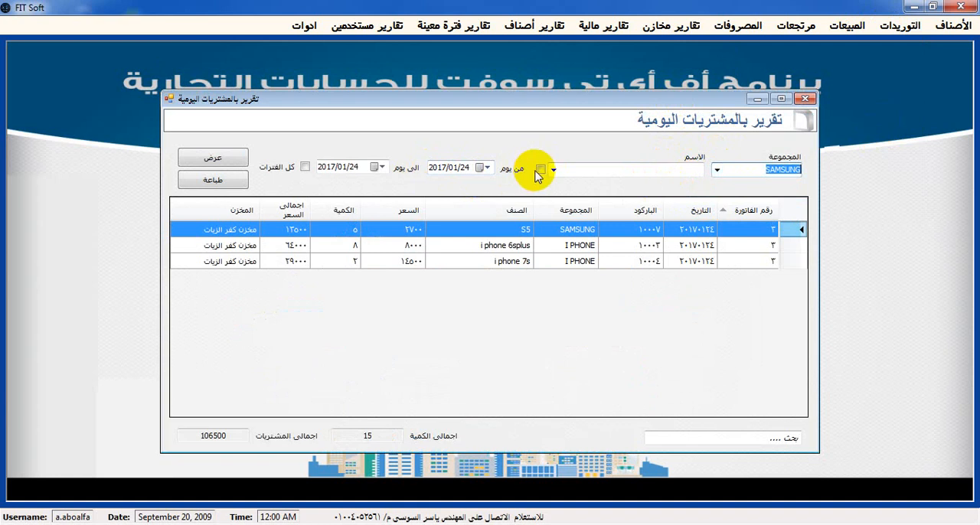
# List the purchases of all groups and items over all periods (كل الفترات)
pyautogui.click(539, 170)
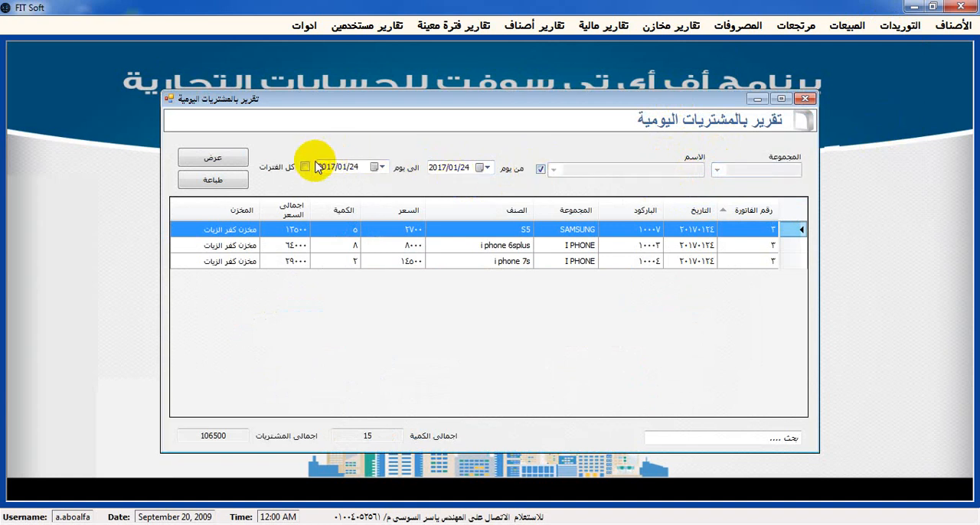
pyautogui.click(301, 168)
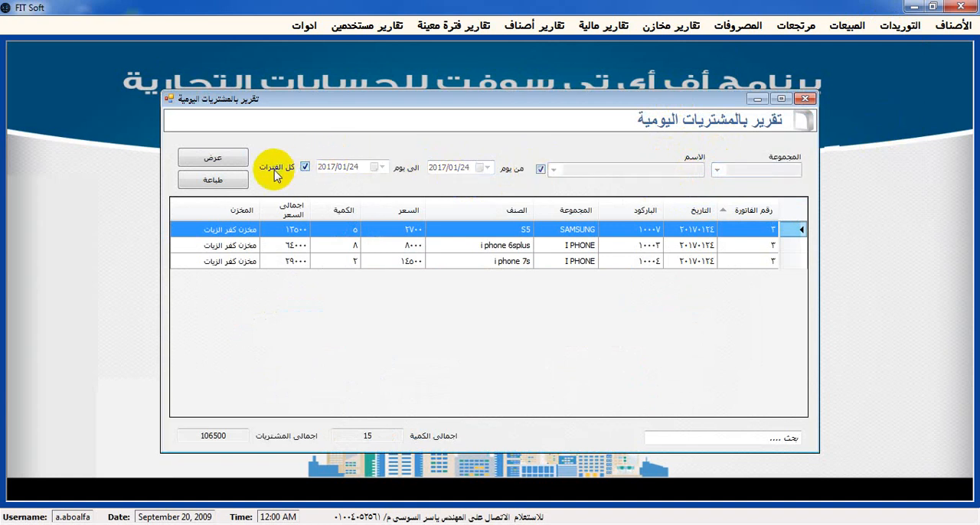
pyautogui.click(218, 158)
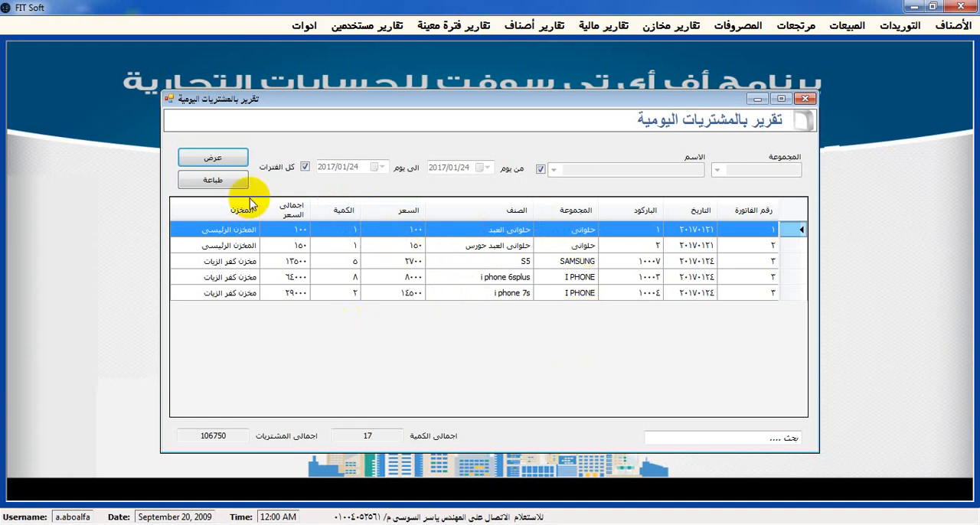
# View the print preview of the daily purchases report, and close the preview and the report window
pyautogui.click(219, 182)
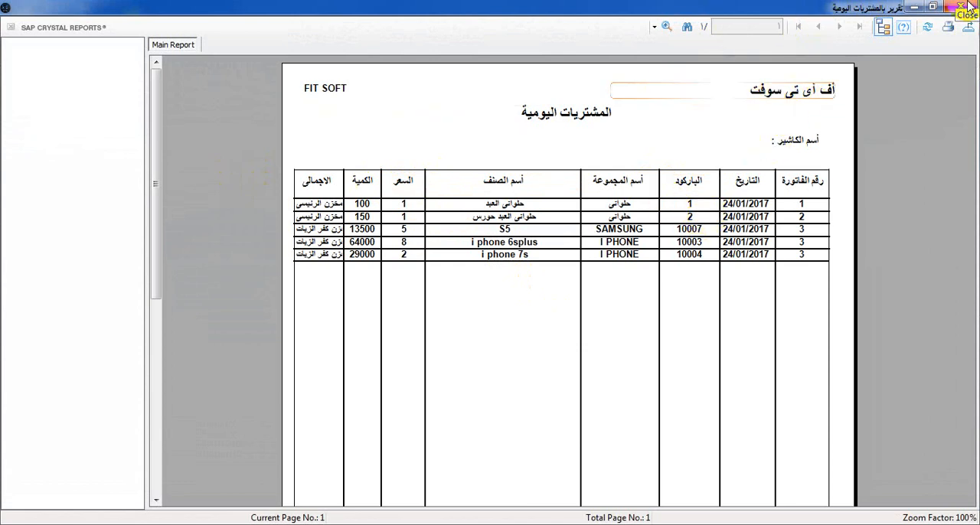
pyautogui.moveTo(160, 179); pyautogui.dragTo(158, 46)
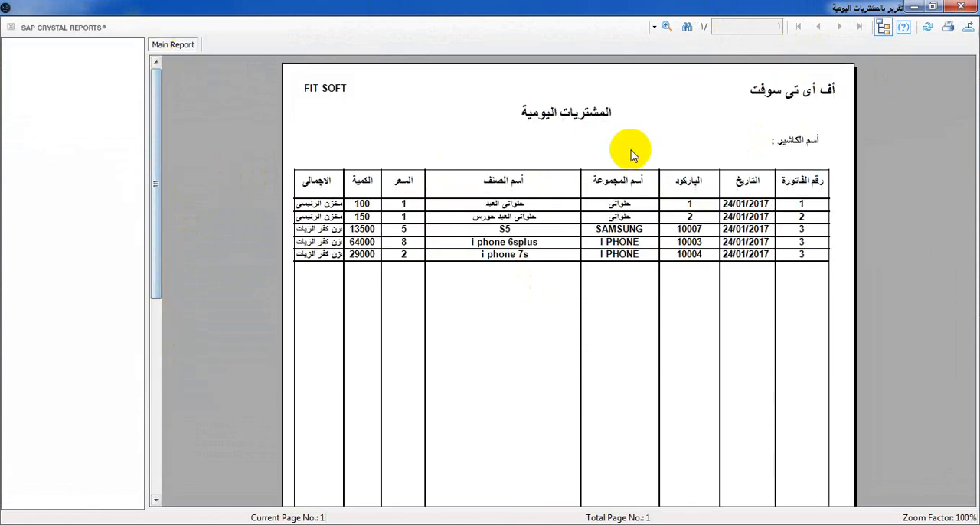
pyautogui.click(961, 7)
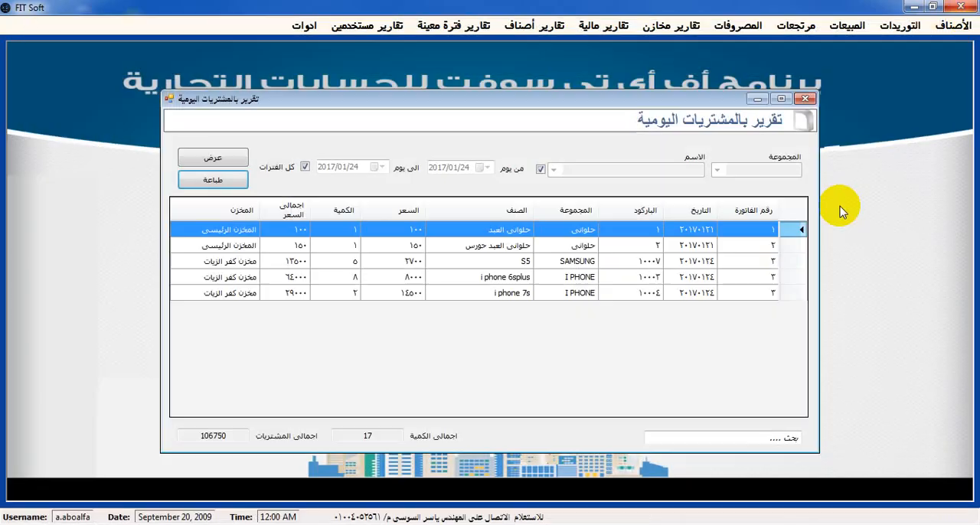
pyautogui.click(804, 99)
pyautogui.click(899, 25)
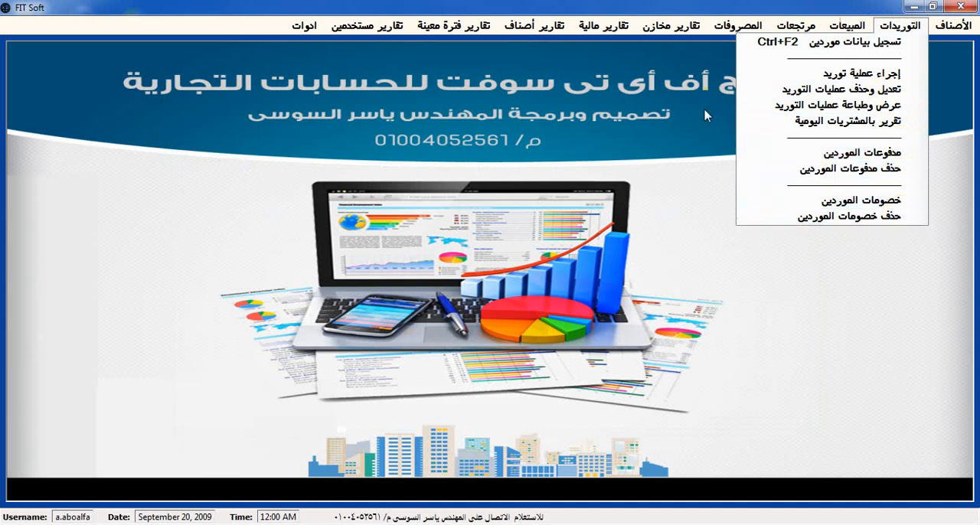
pyautogui.click(695, 207)
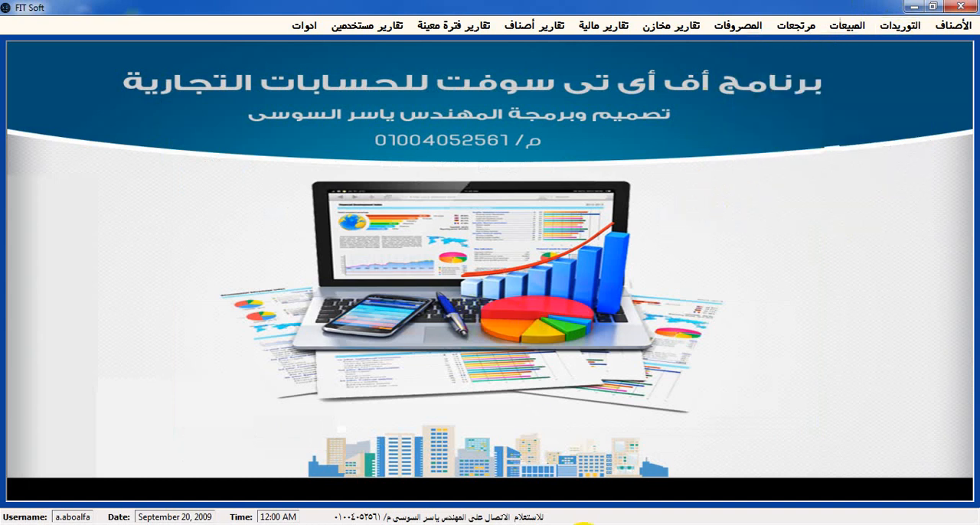